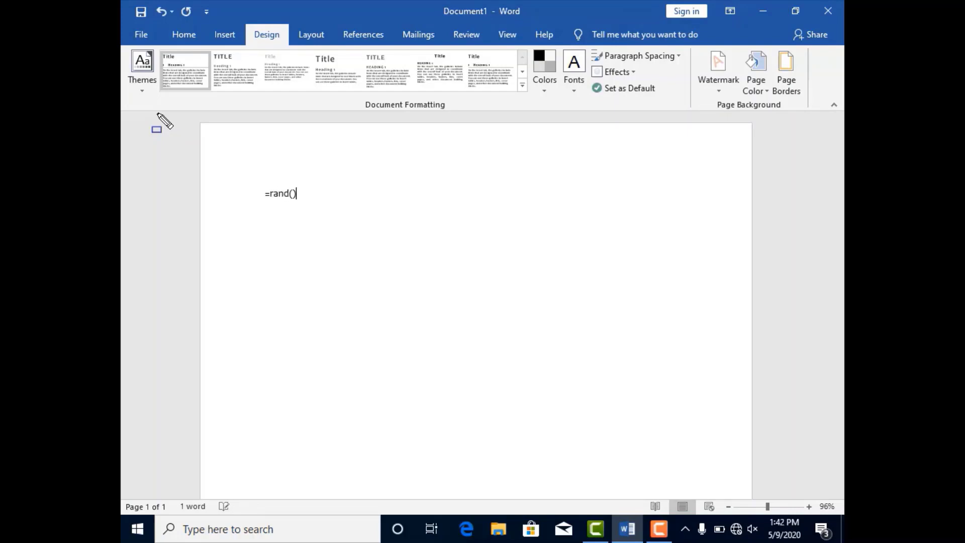
Fill the document with sample paragraphs using =rand() and apply the Ion Boardroom theme
type("()")
key("Return")
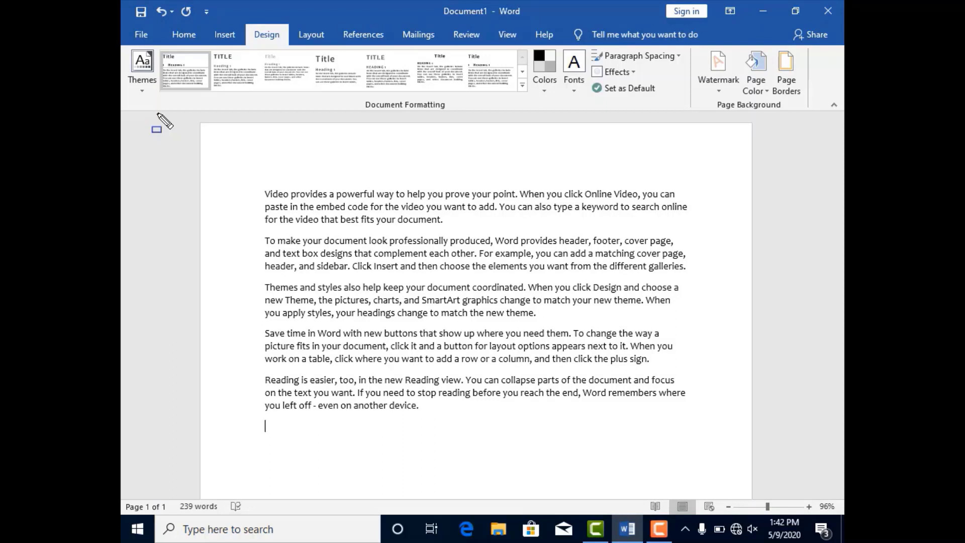
left_click(145, 90)
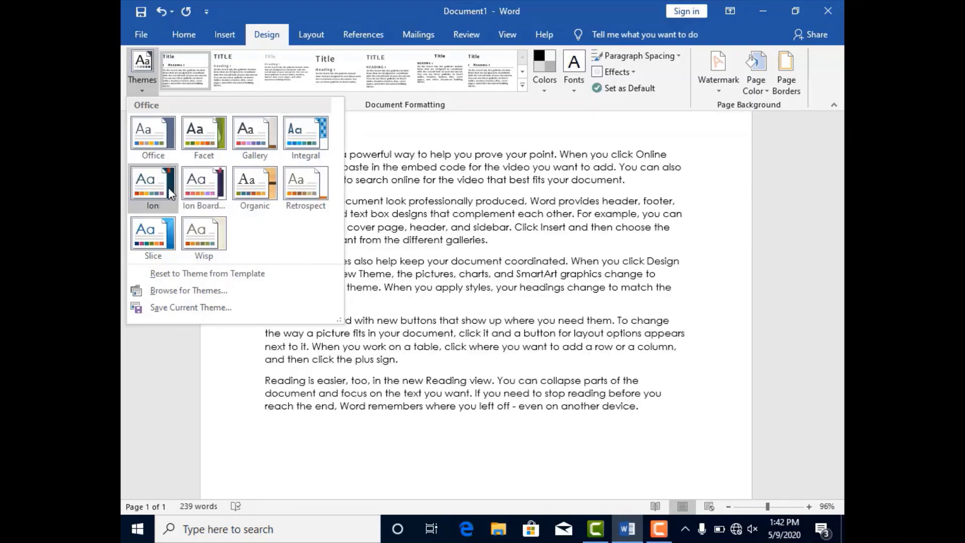
left_click(199, 192)
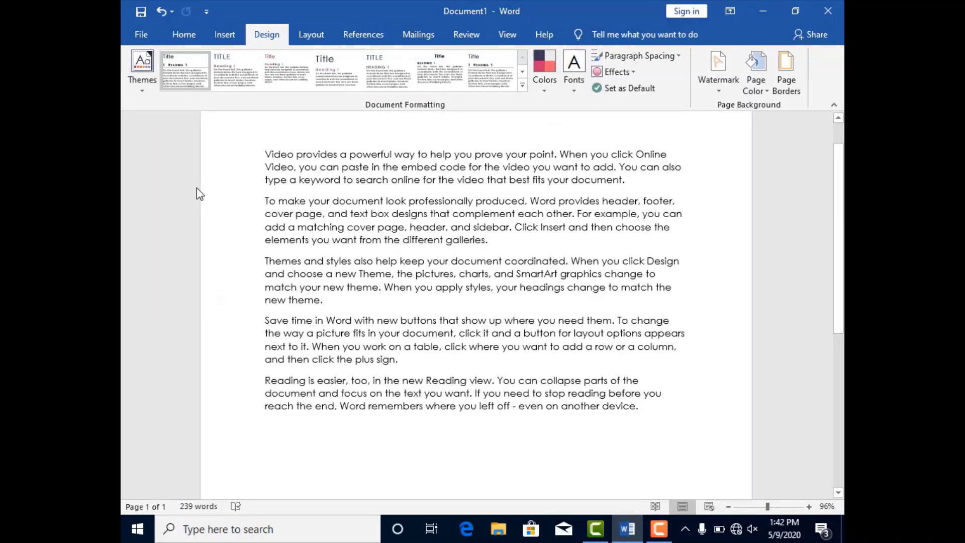
Save the current theme as Theme1 on the Desktop and check for the file there
left_click(140, 87)
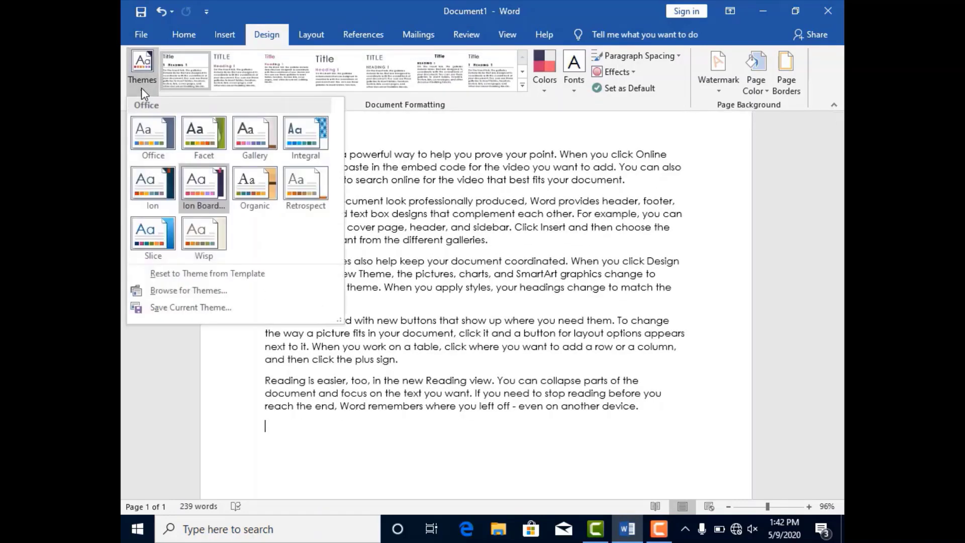
left_click(193, 310)
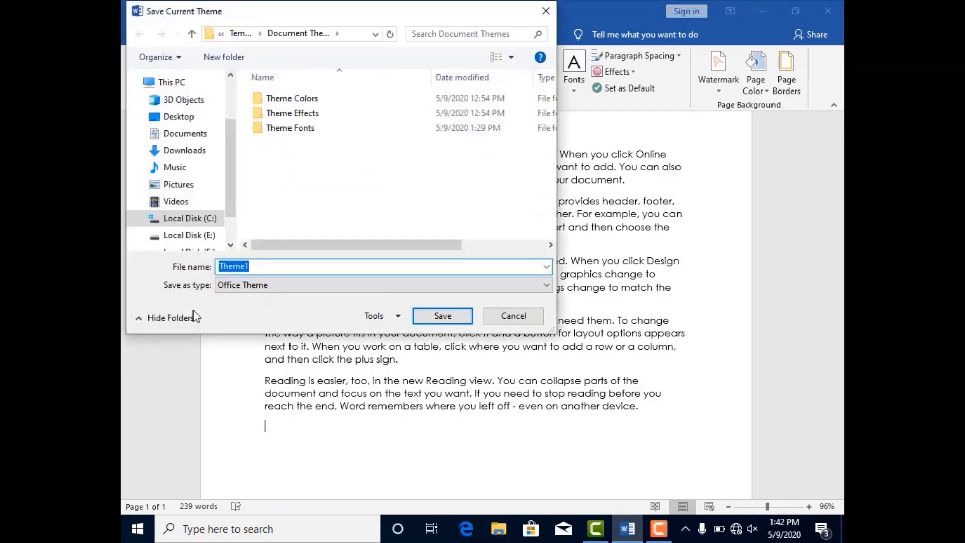
left_click(190, 121)
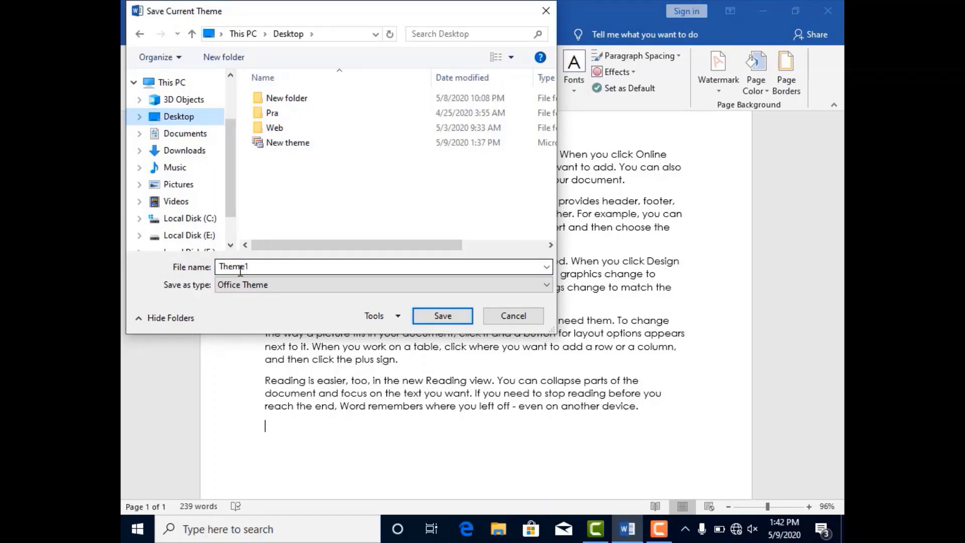
left_click(443, 316)
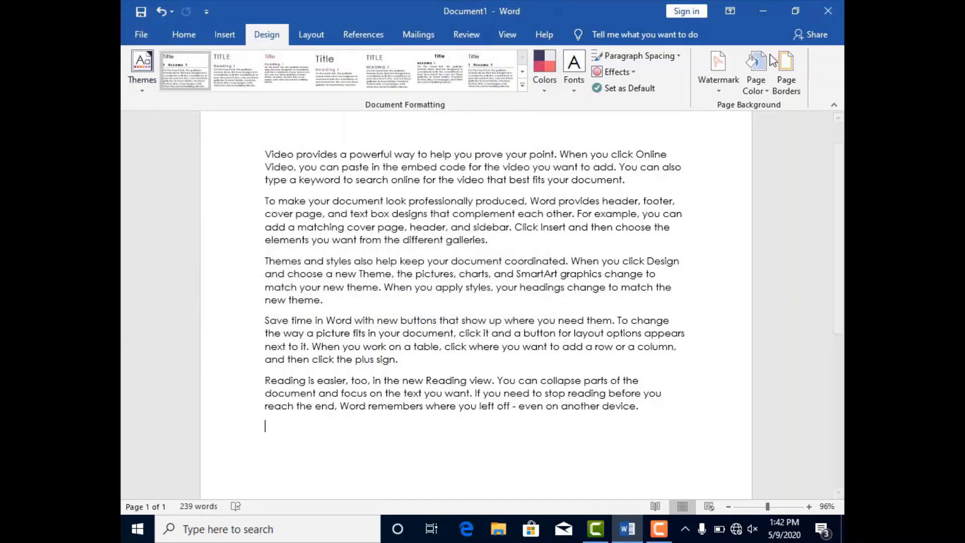
left_click(764, 6)
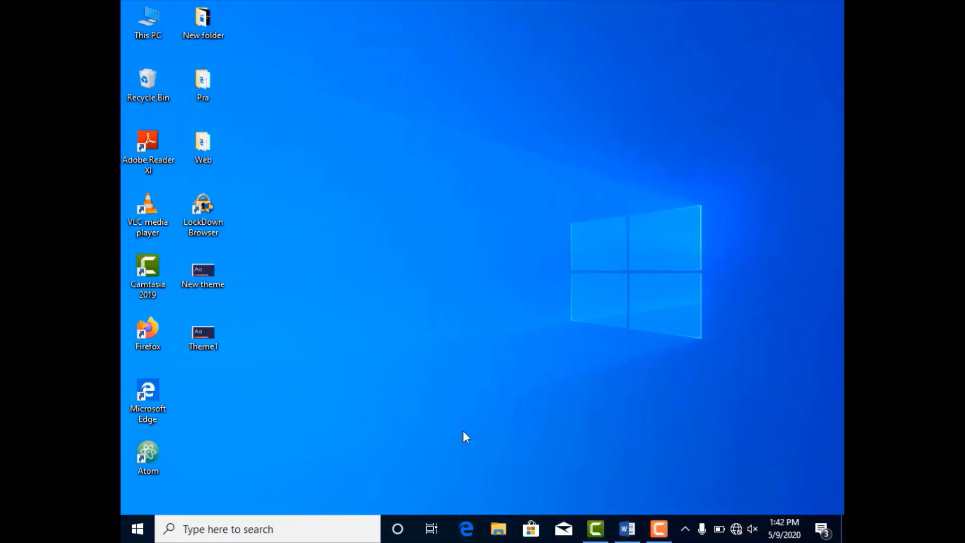
left_click(628, 529)
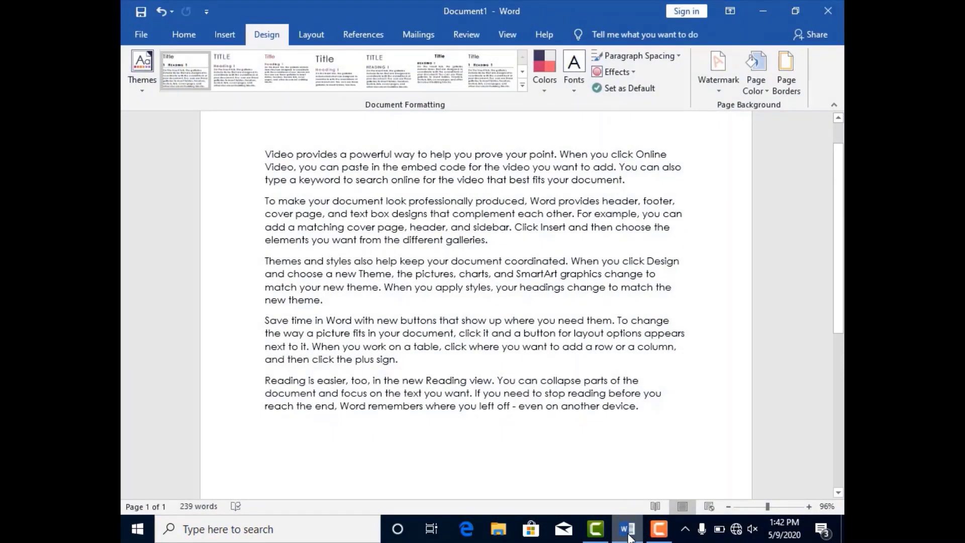
Browse for the saved Theme1 file on the Desktop and apply it to the document
left_click(141, 92)
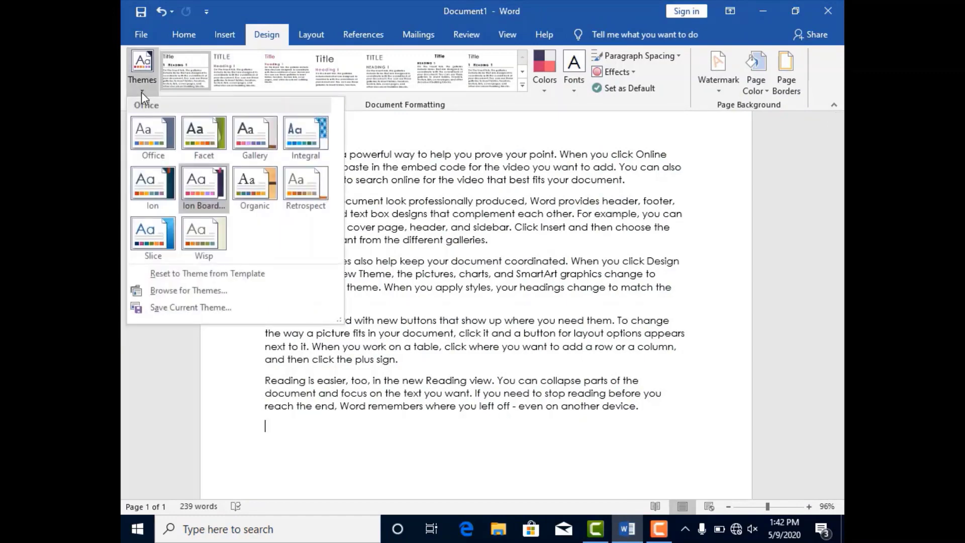
left_click(187, 291)
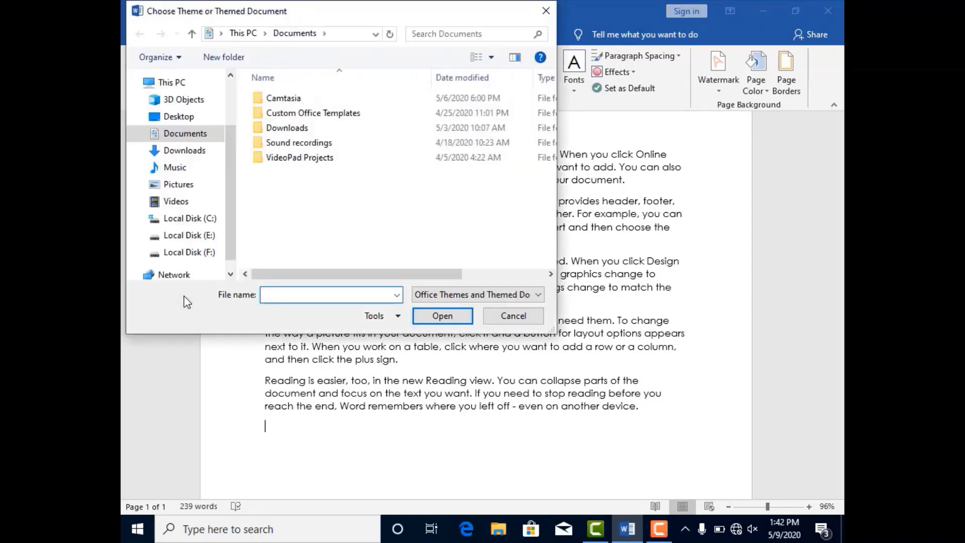
left_click(179, 117)
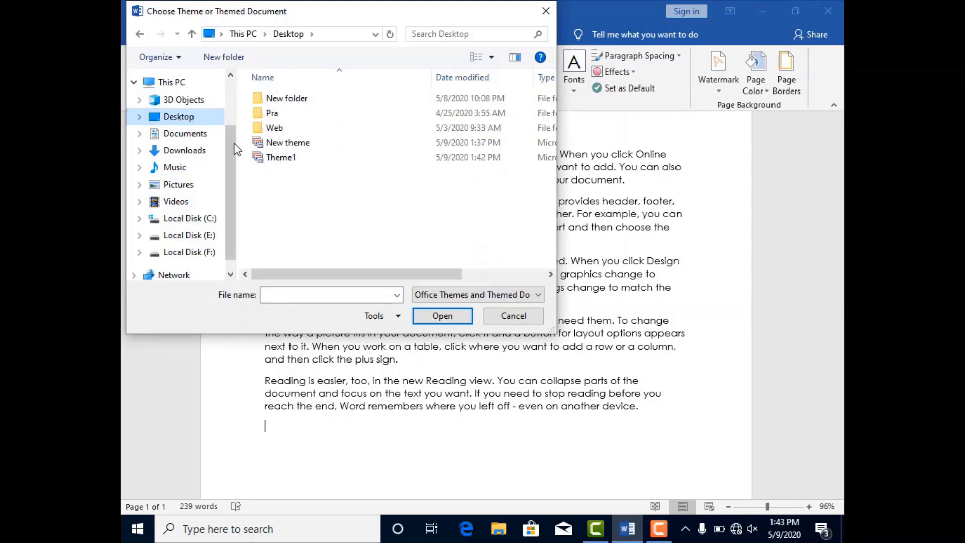
left_click(269, 160)
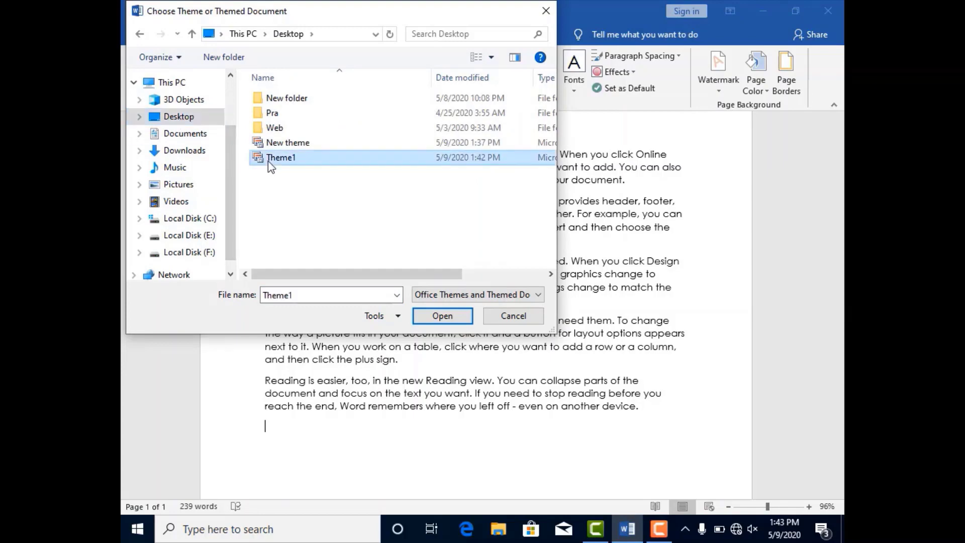
left_click(449, 317)
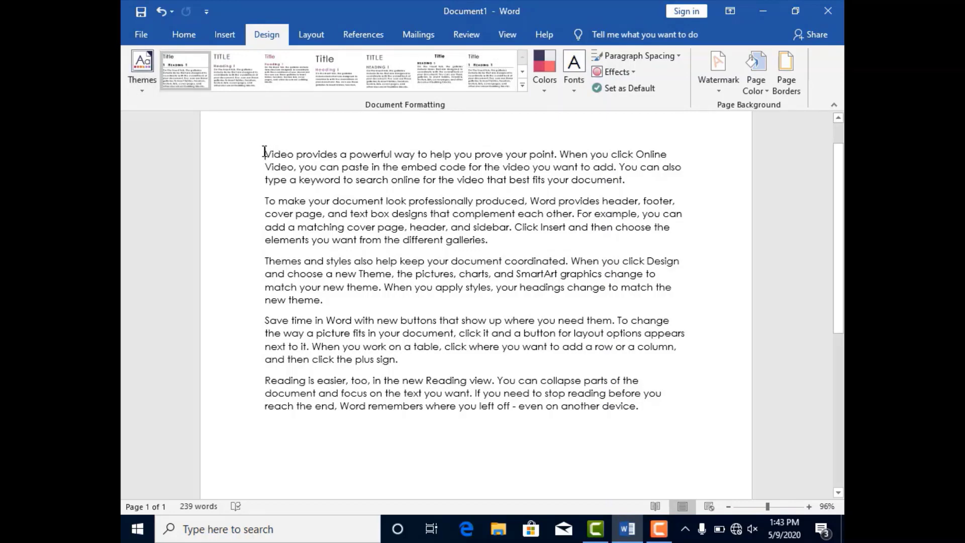
Add the line "Video" above the first paragraph and format it with the Title style
key("Return")
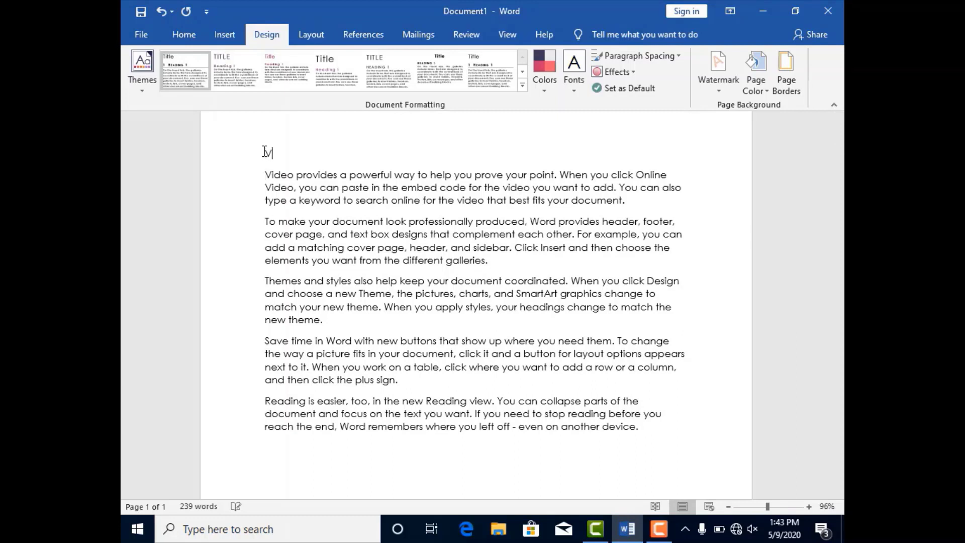
type("Video")
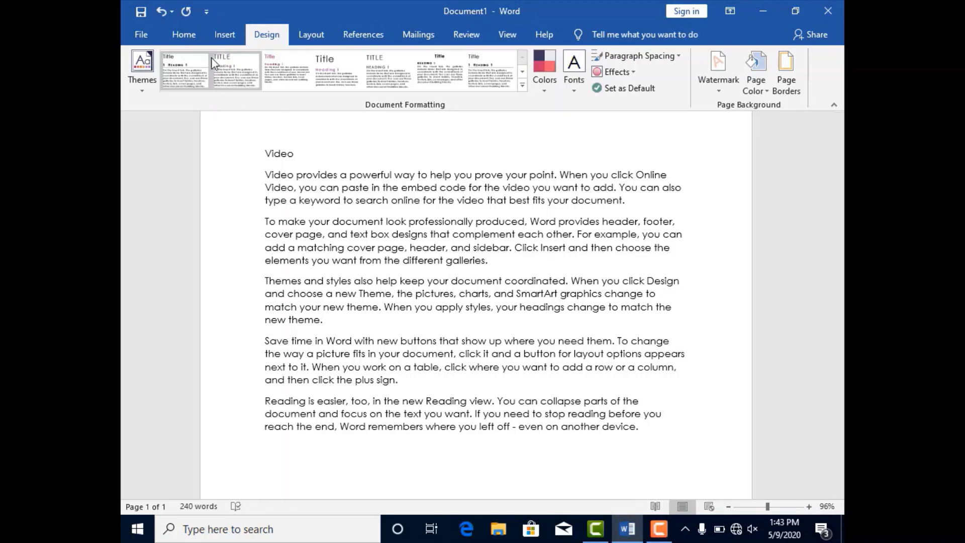
left_click(184, 34)
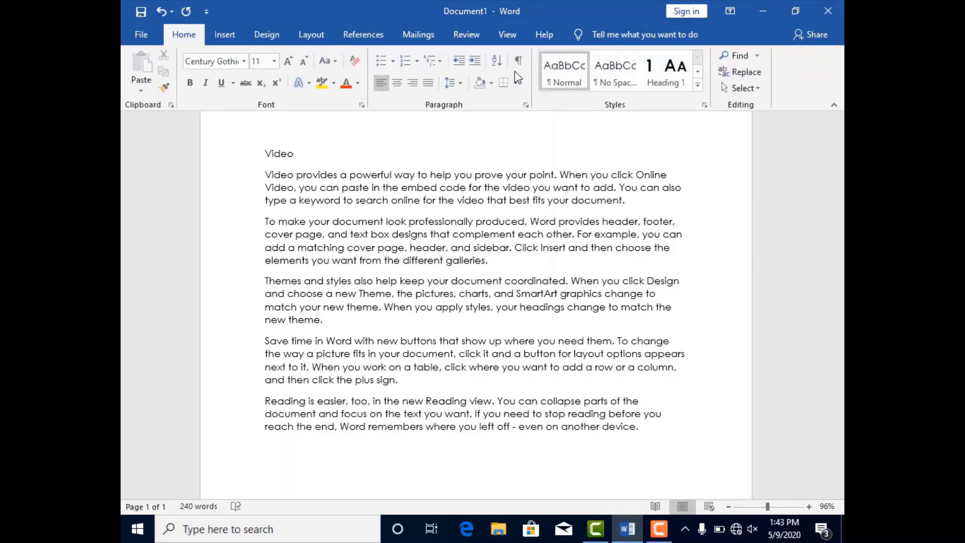
left_click(698, 87)
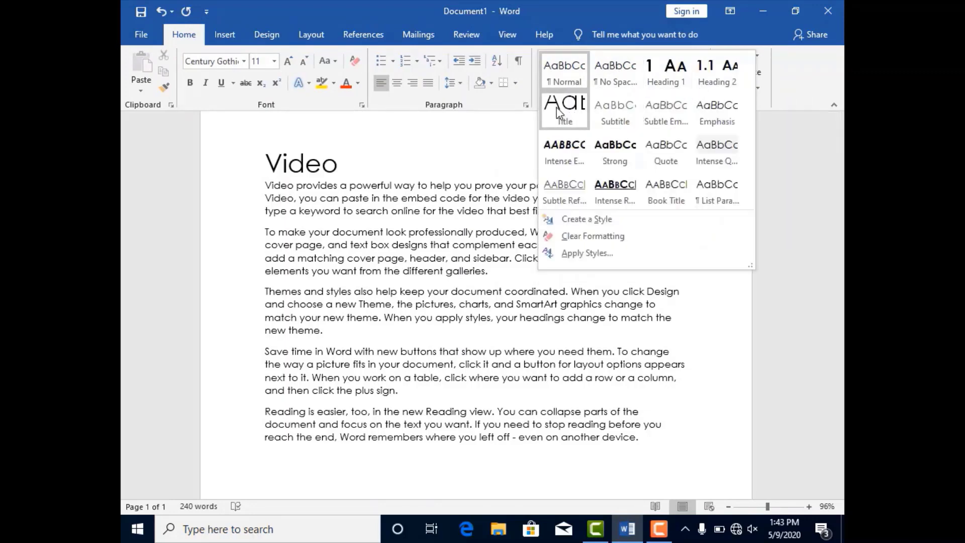
left_click(557, 113)
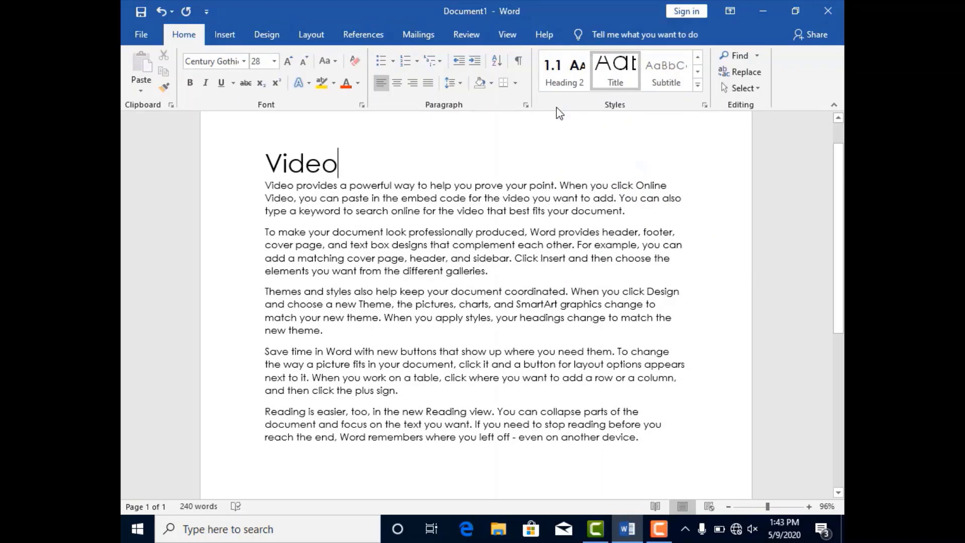
Try out several built-in style sets on the document to compare their title and paragraph formatting
left_click(272, 40)
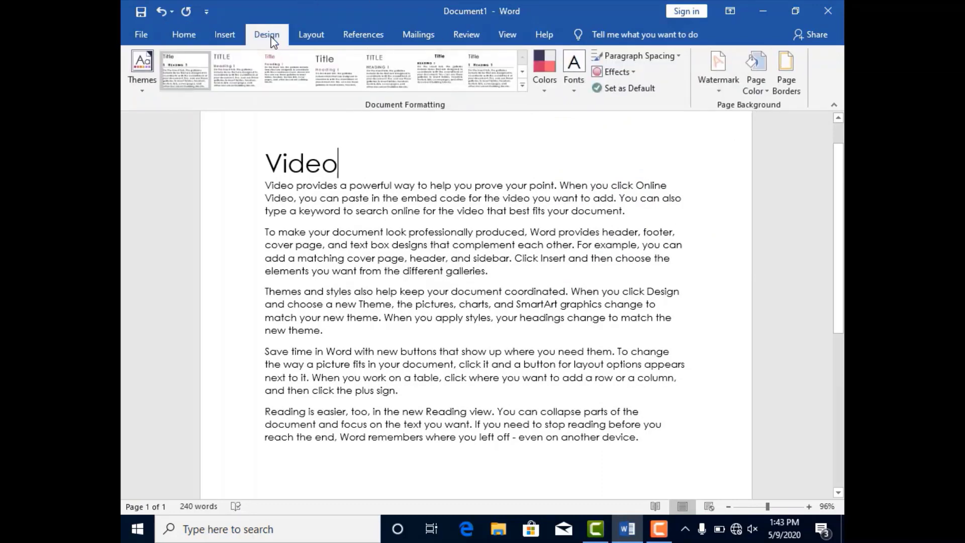
left_click(242, 69)
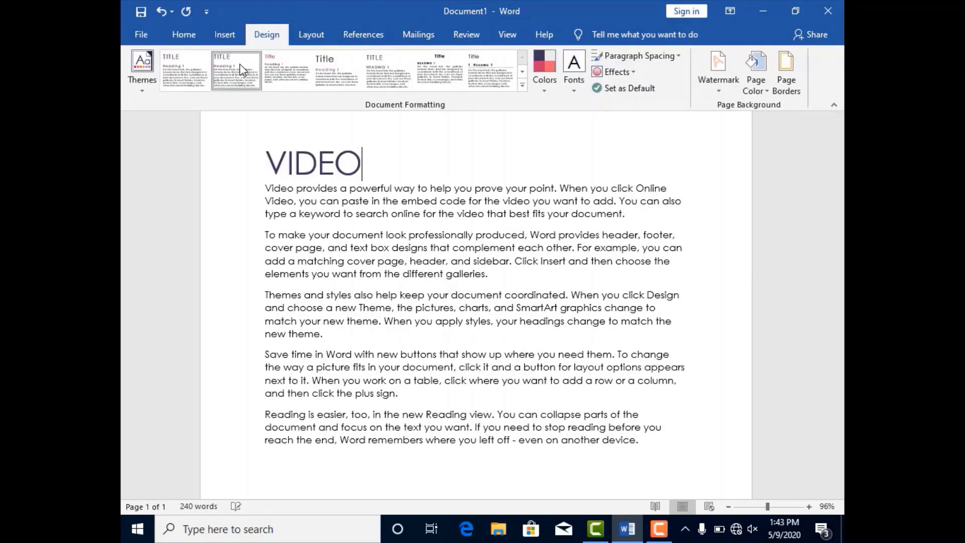
left_click(291, 71)
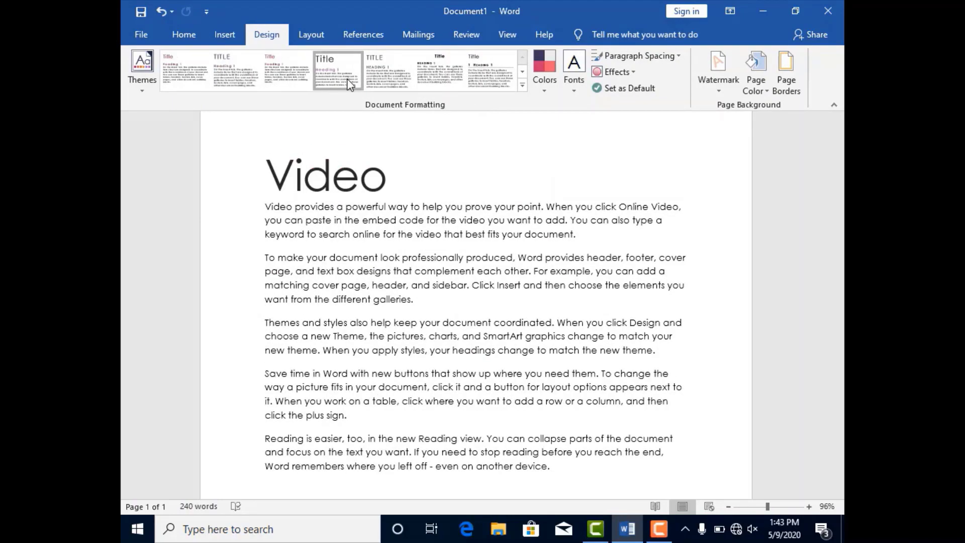
left_click(342, 74)
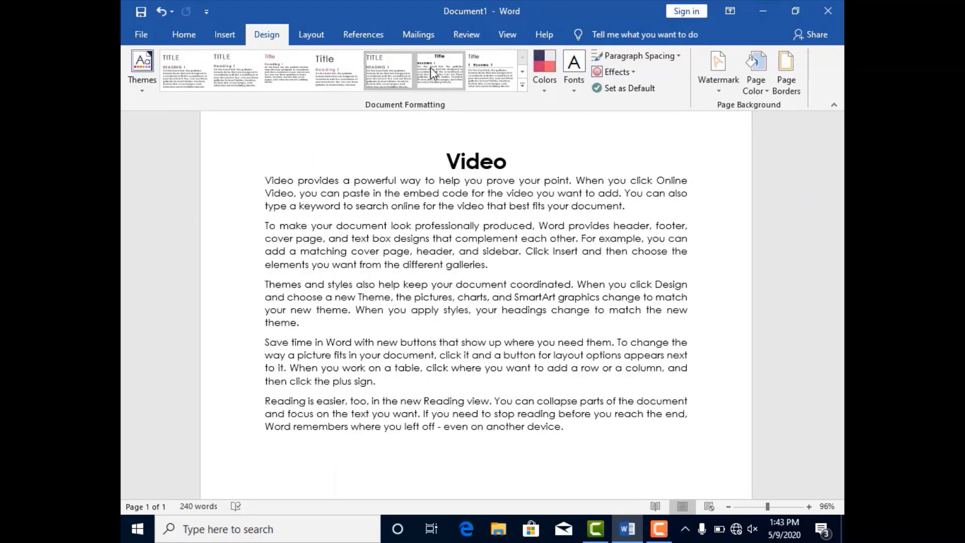
left_click(477, 71)
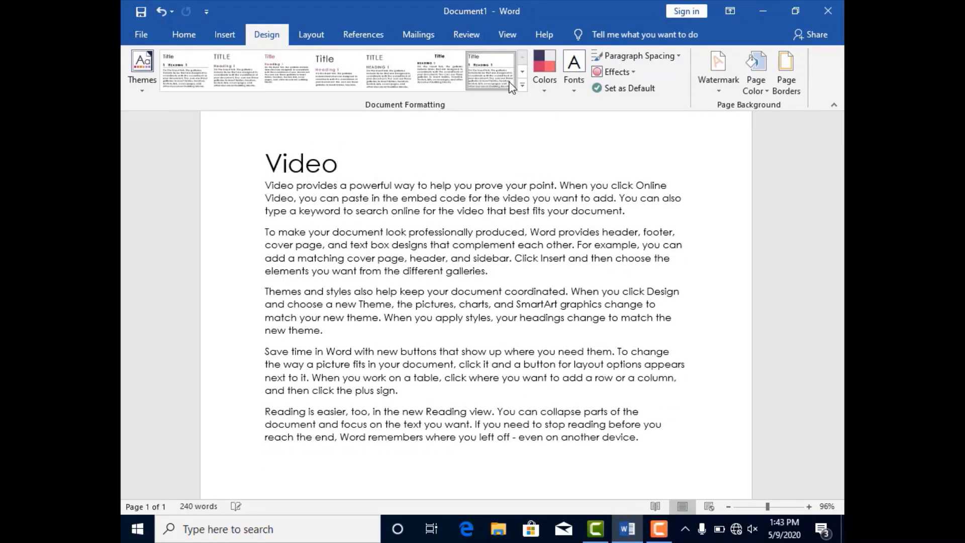
left_click(522, 87)
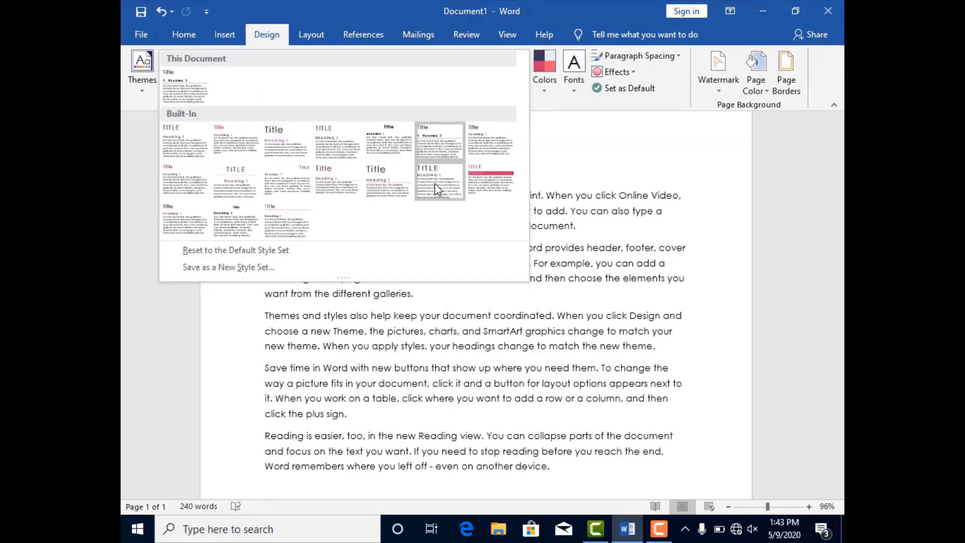
left_click(482, 184)
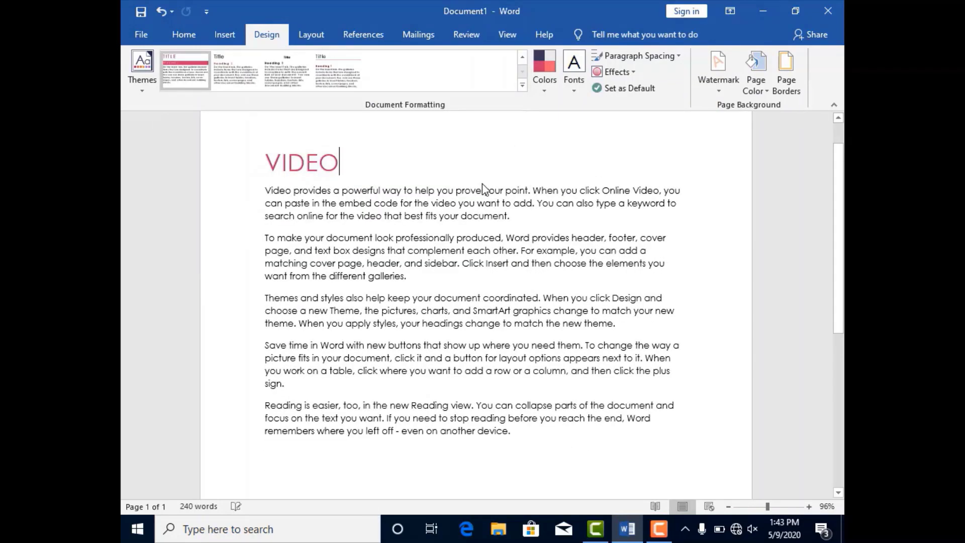
left_click(524, 87)
left_click(200, 213)
Apply the built-in style set with a large dark red title and an underlined heading
left_click(524, 88)
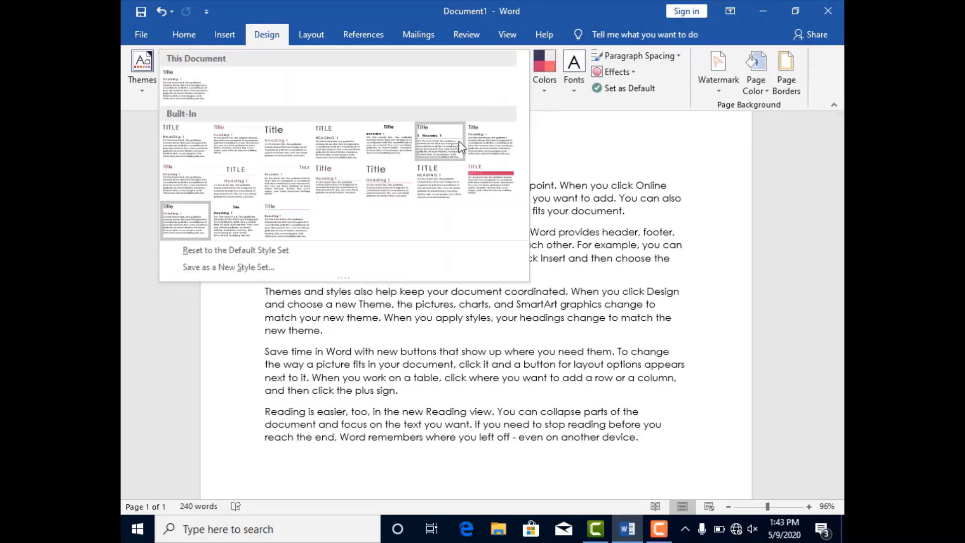
key("Escape")
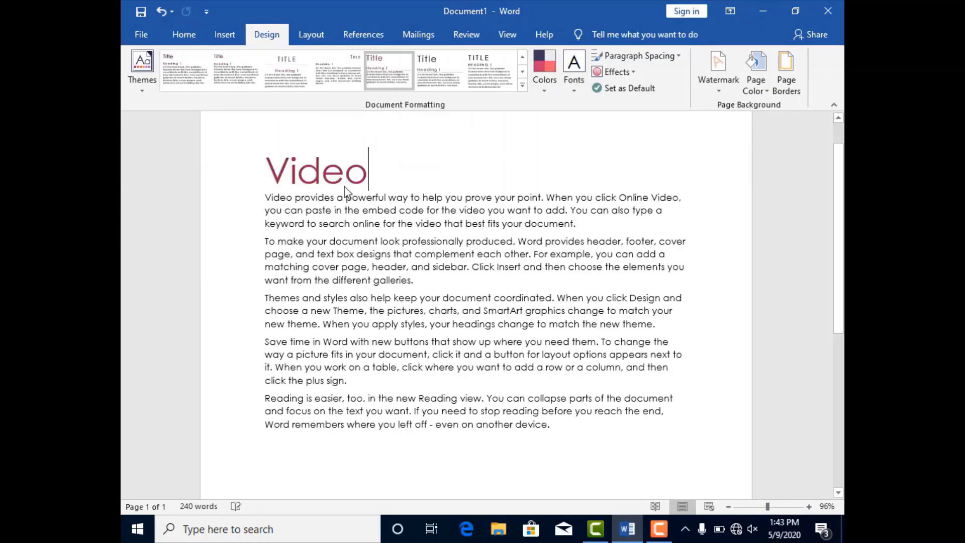
Save the current formatting as a new style set named "new style" on the Desktop and check for the file there
left_click(524, 87)
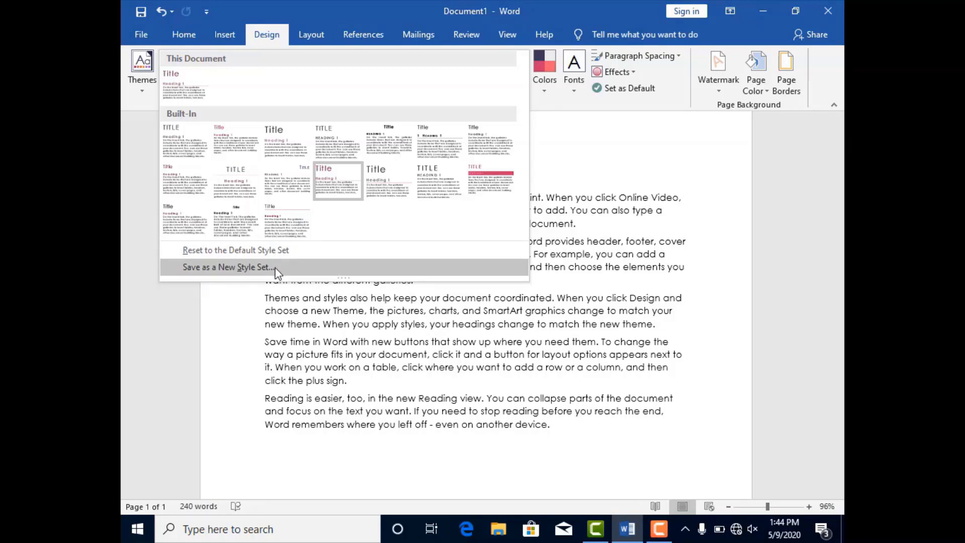
left_click(275, 267)
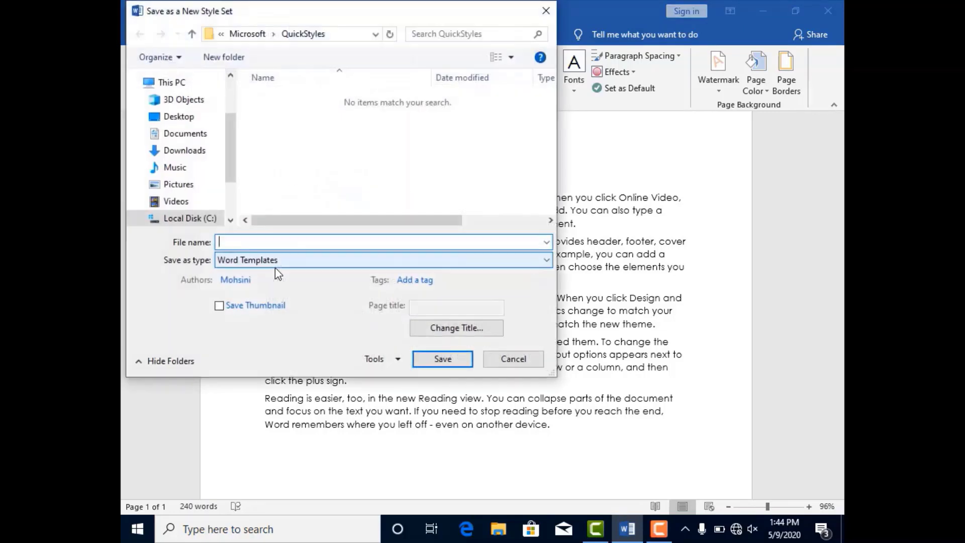
left_click(191, 122)
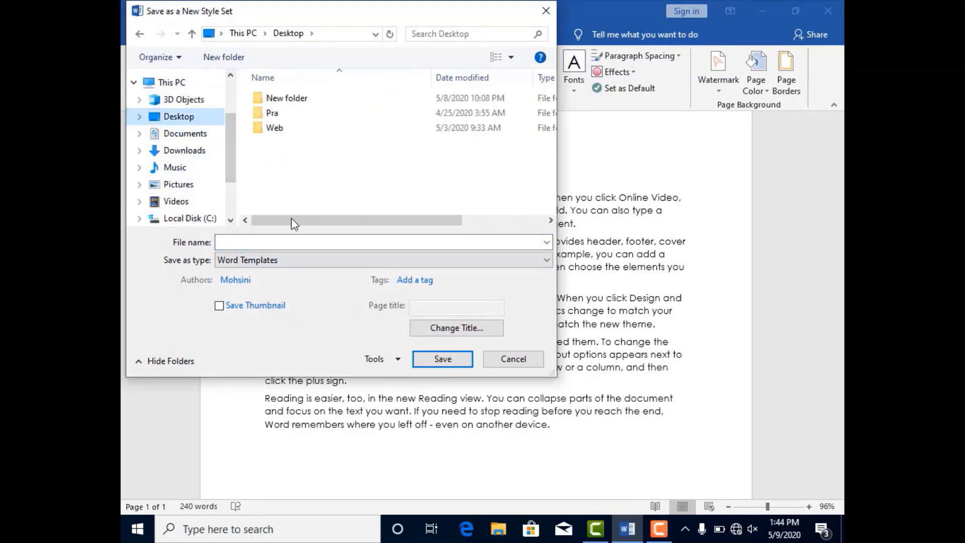
left_click(298, 242)
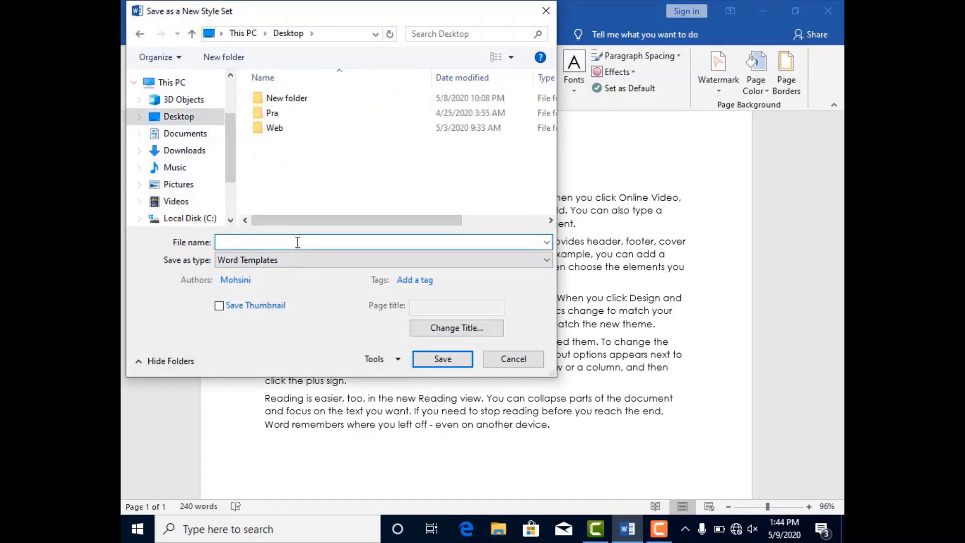
type("new style")
left_click(457, 361)
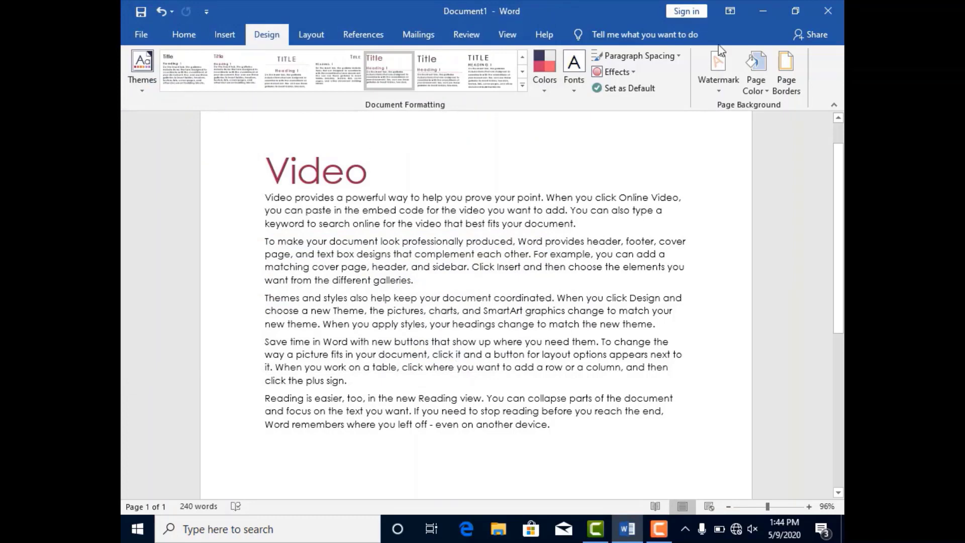
left_click(754, 10)
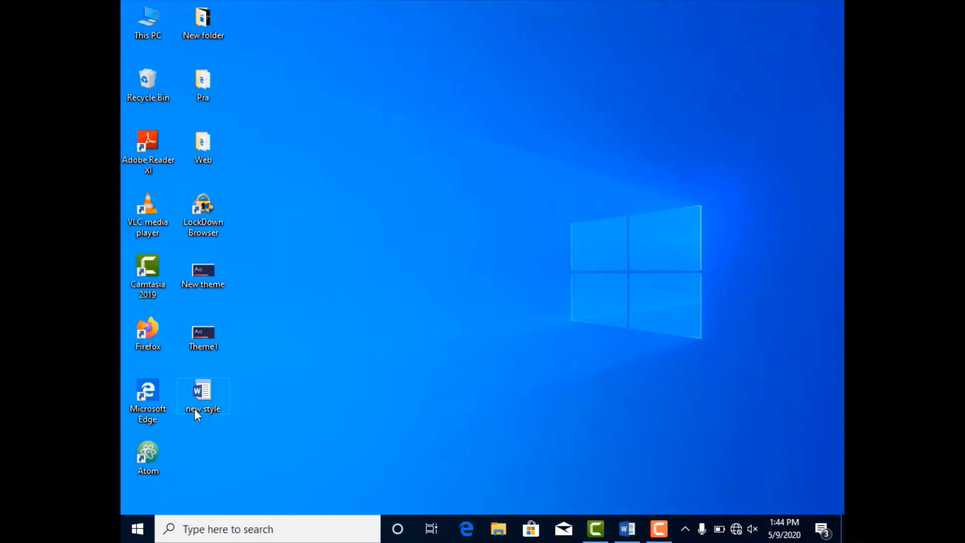
left_click(622, 532)
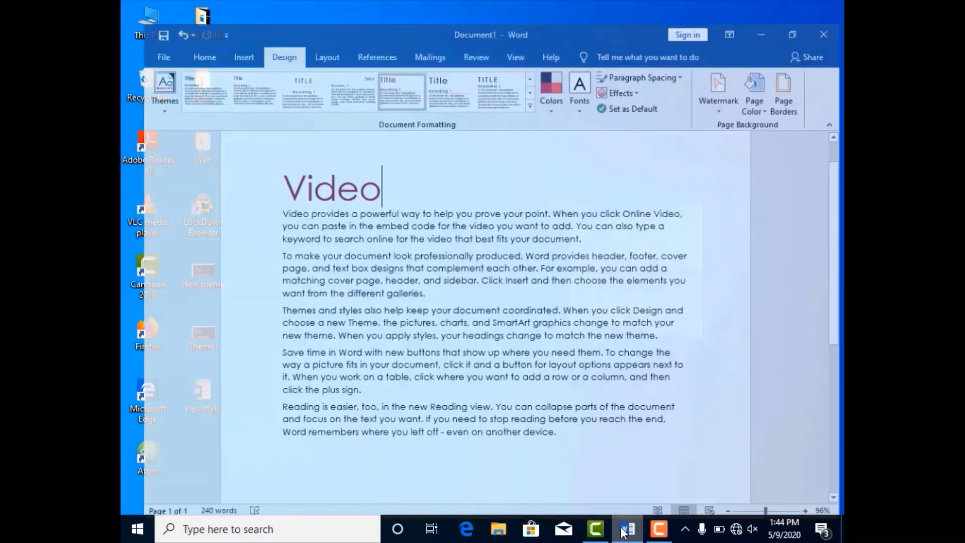
Try the Red theme colour set on the document and replace it with the Paper colour set
left_click(546, 95)
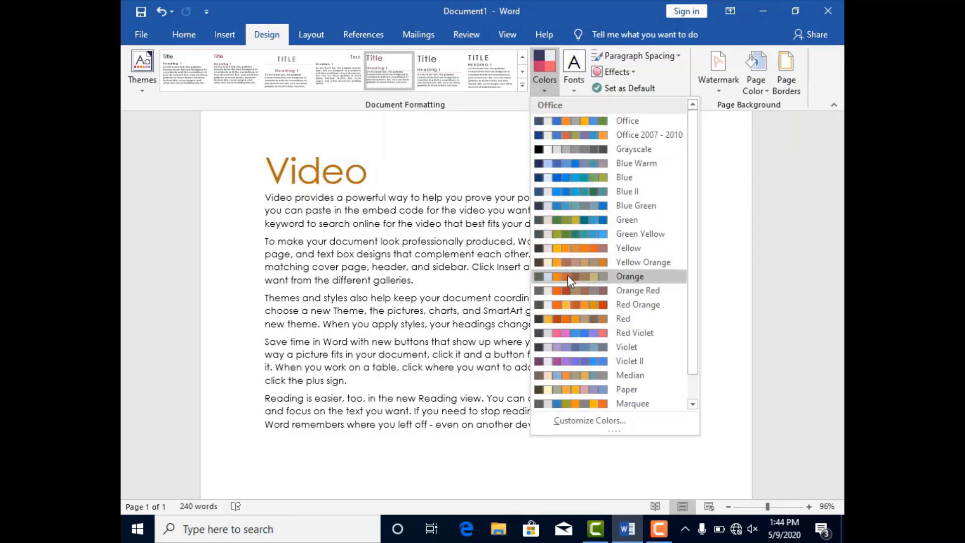
left_click(578, 321)
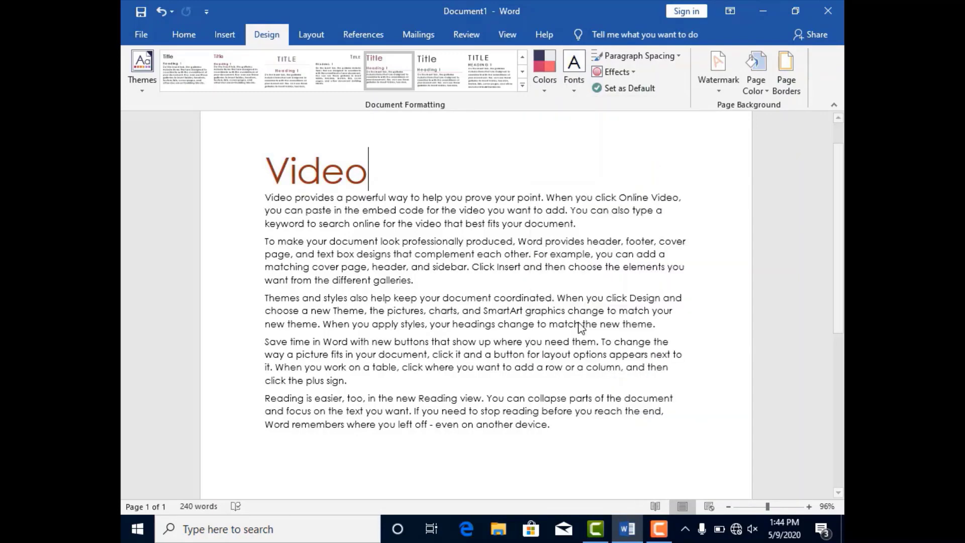
left_click(544, 91)
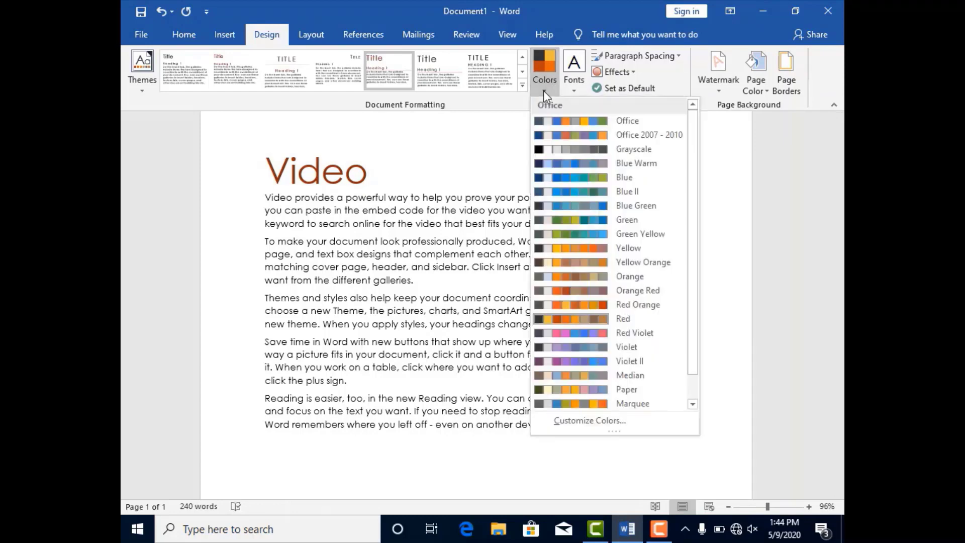
left_click(566, 391)
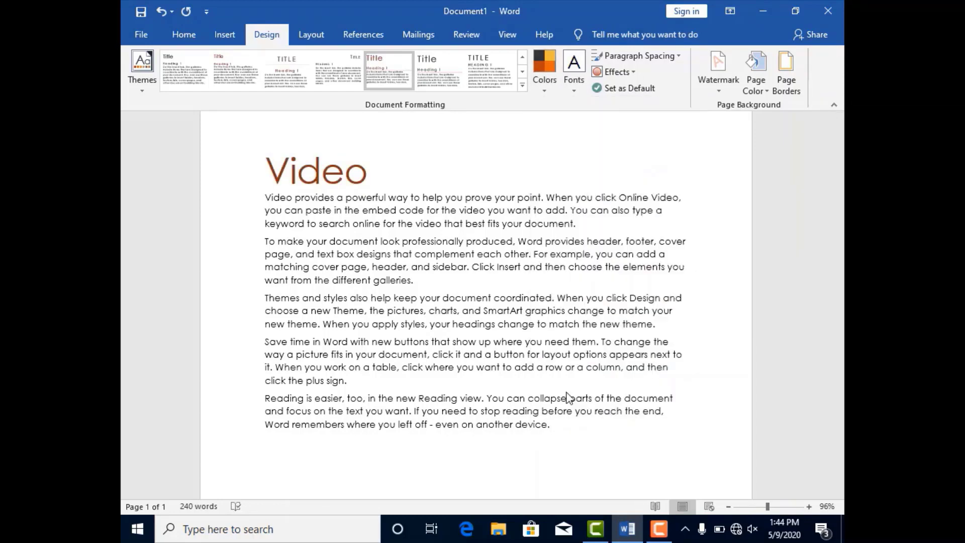
Create and save custom theme colours "Custom 1" with dark grey for Dark 1, olive green for Dark 2 and dark brown for Accent 2
left_click(546, 92)
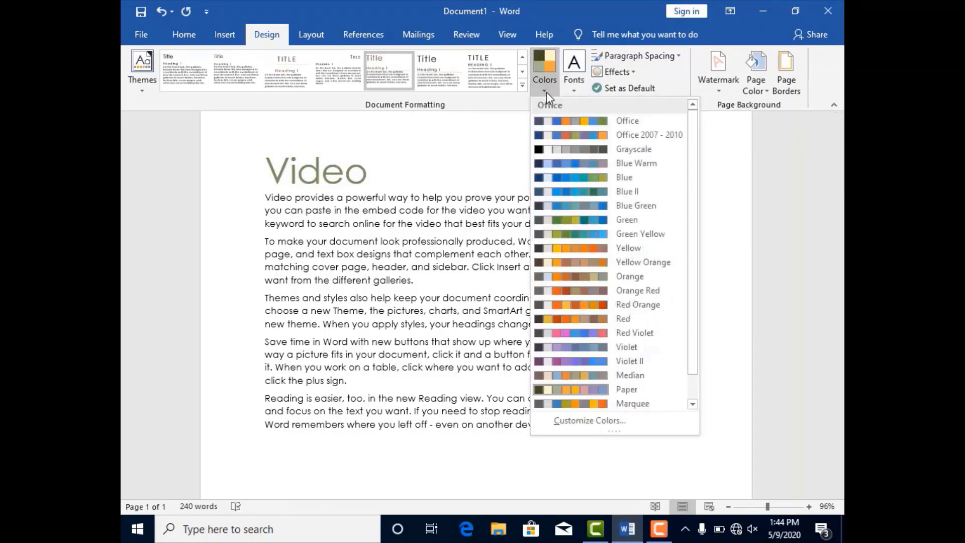
left_click(614, 422)
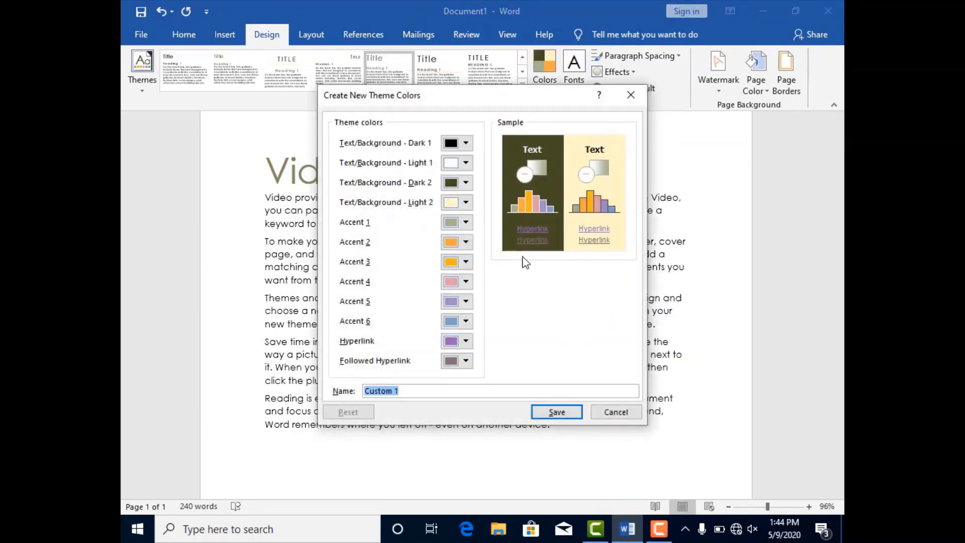
left_click(466, 144)
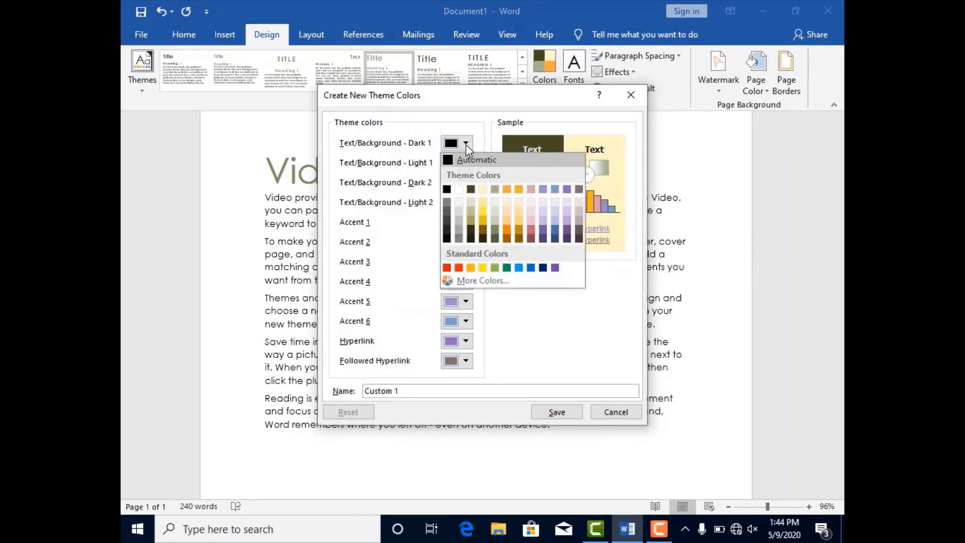
left_click(447, 206)
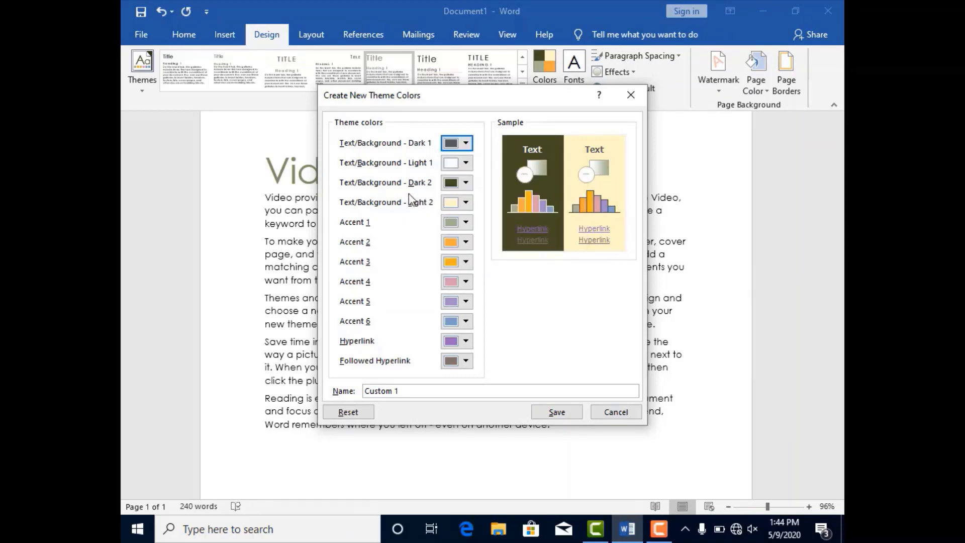
left_click(466, 183)
left_click(471, 245)
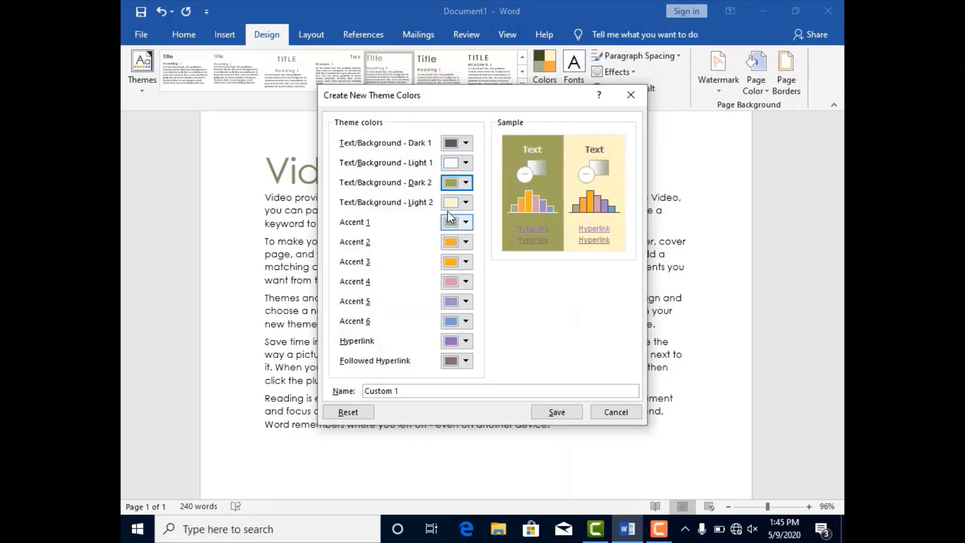
left_click(466, 242)
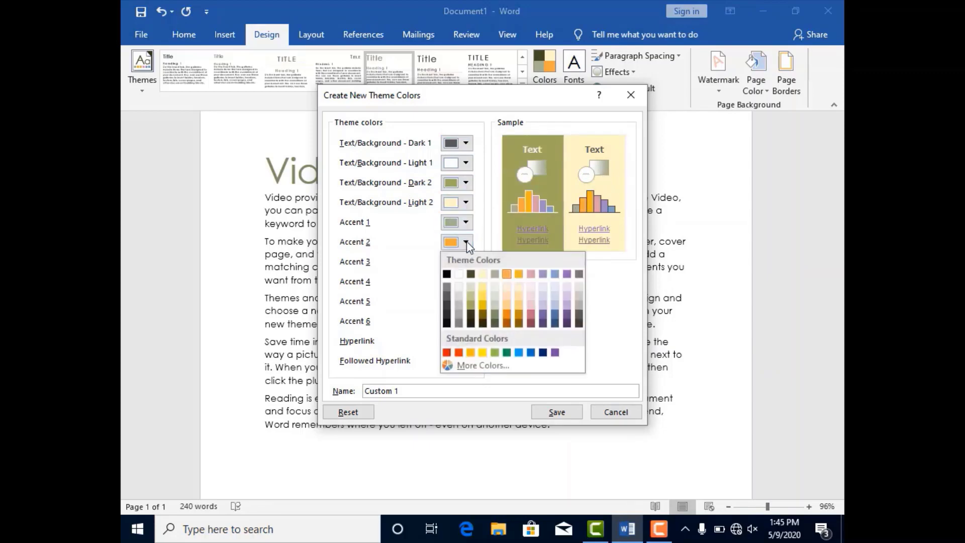
left_click(519, 323)
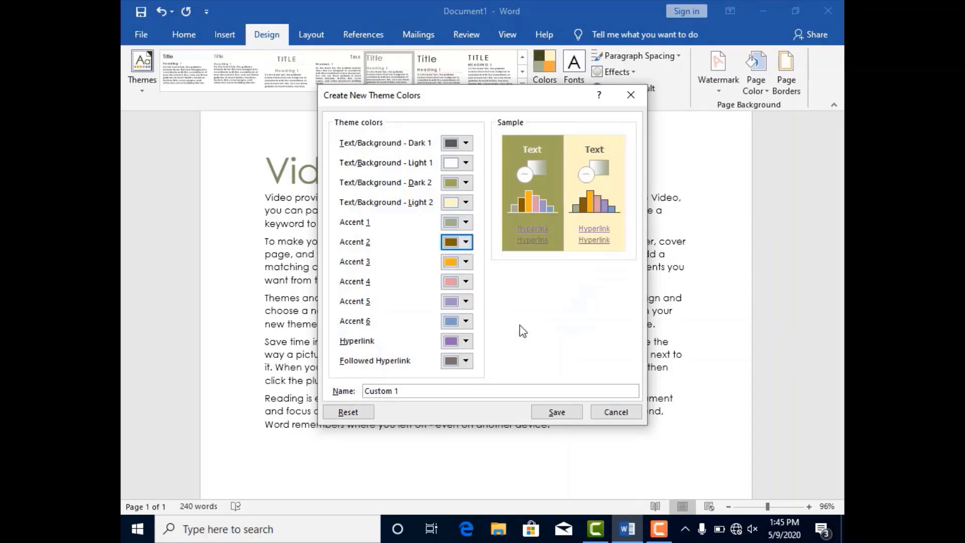
left_click(571, 412)
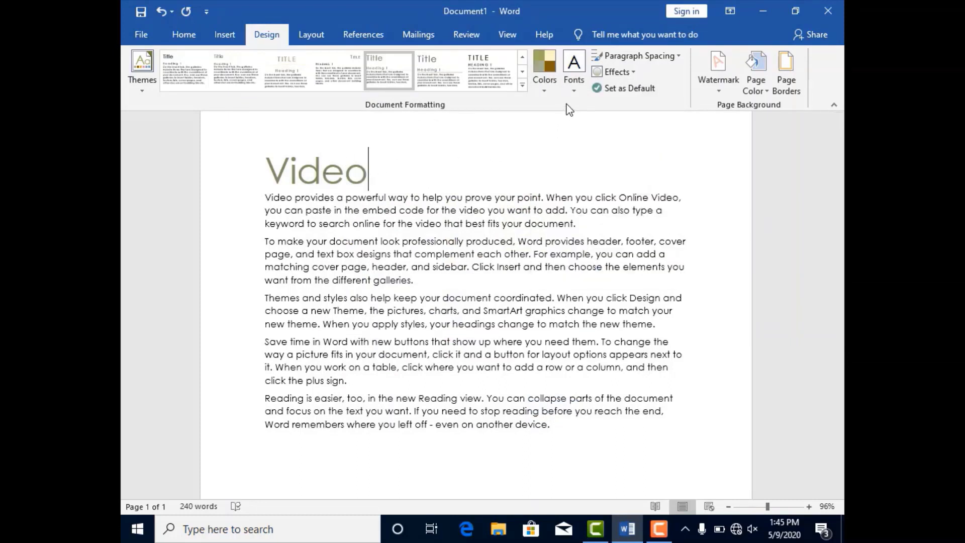
Try the Arial theme fonts, and save custom theme fonts "Custom 2" with Algerian headings and Arial Rounded MT Bold body text
left_click(574, 90)
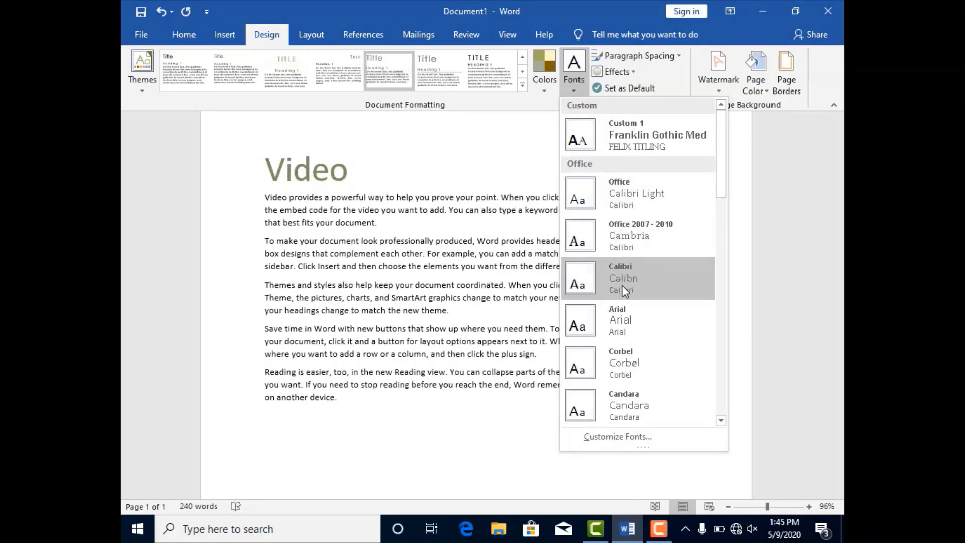
left_click(618, 318)
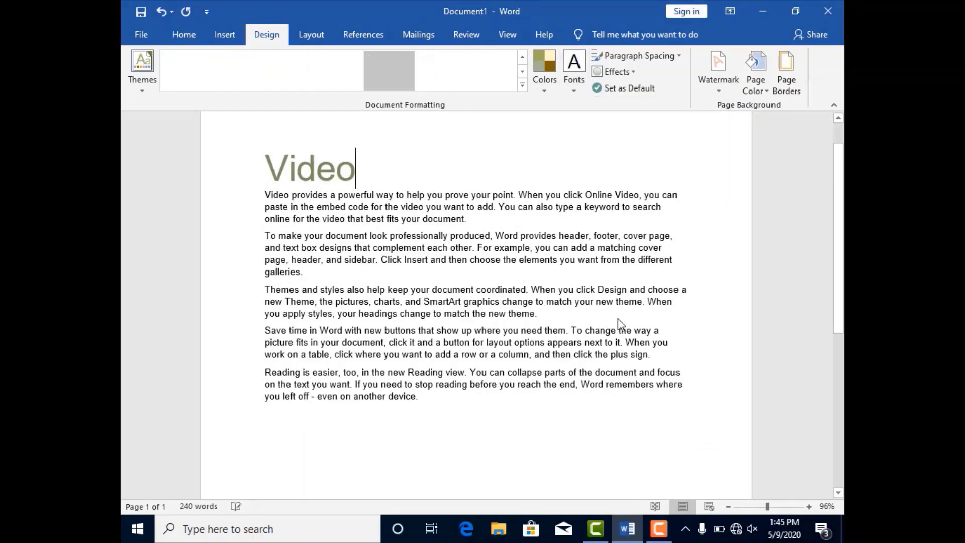
left_click(576, 89)
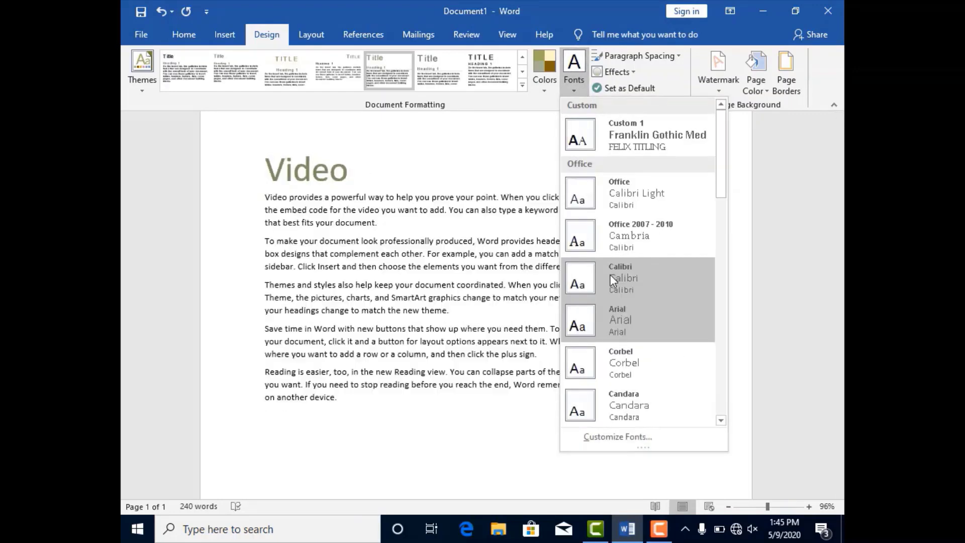
left_click(636, 436)
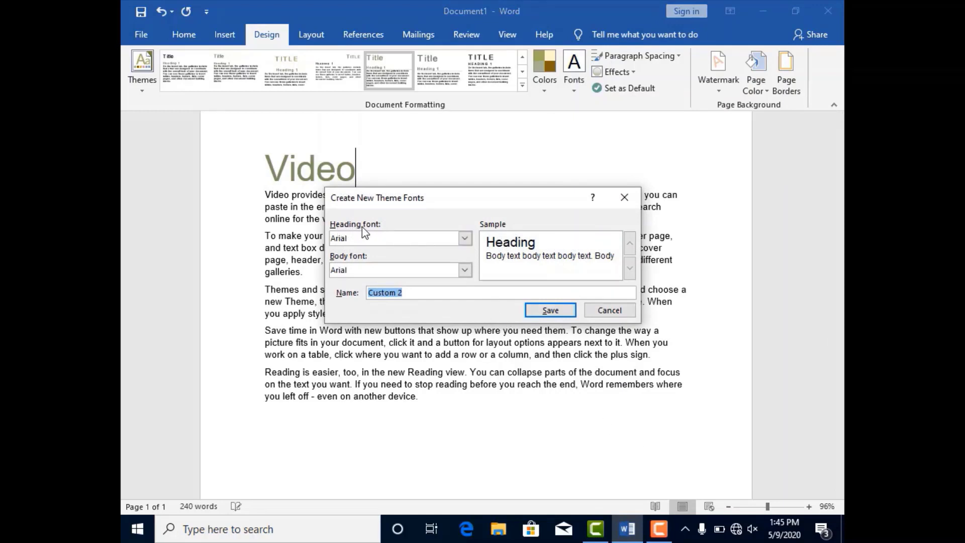
left_click(465, 238)
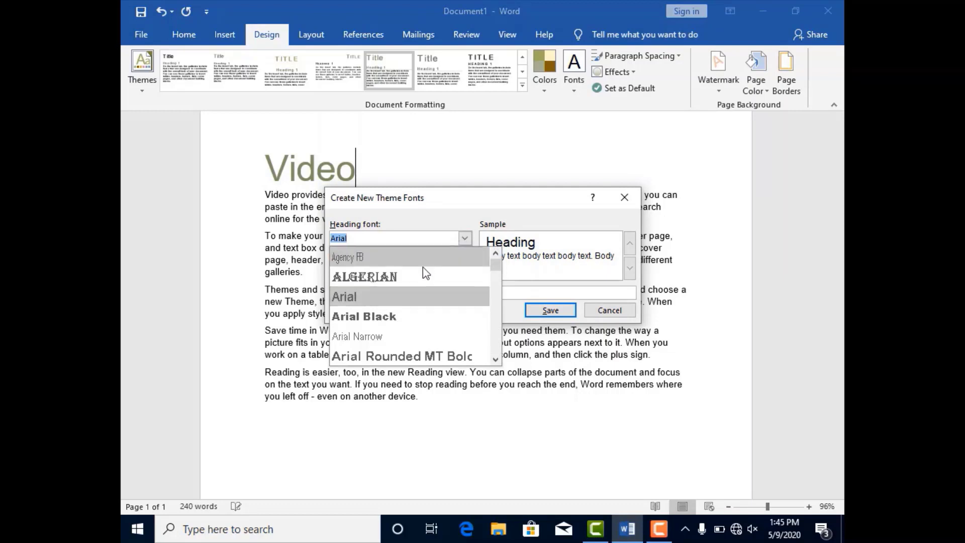
left_click(406, 275)
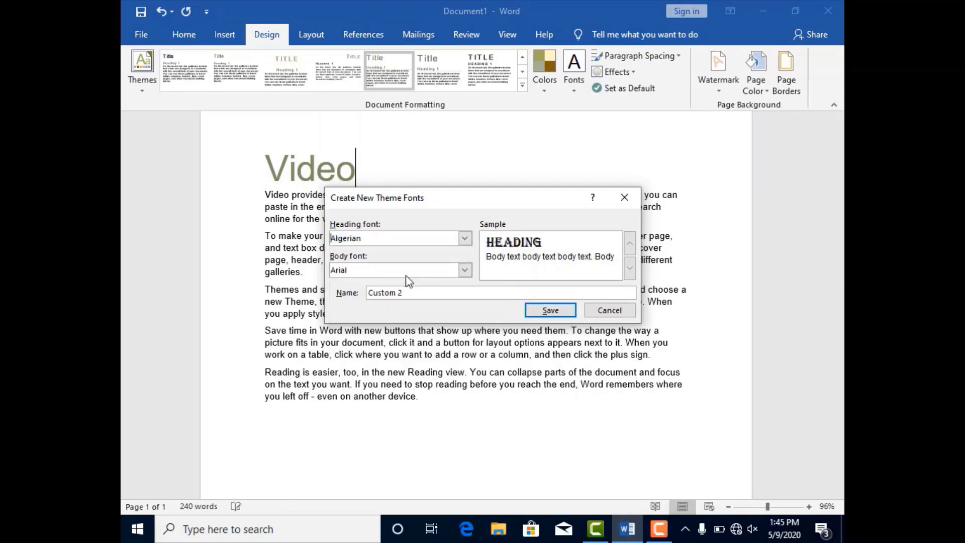
left_click(465, 270)
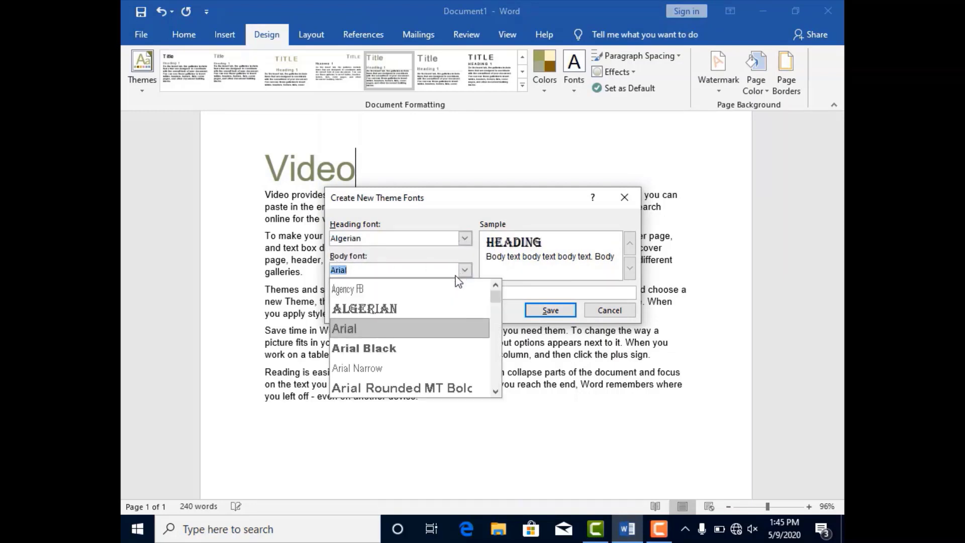
left_click(381, 385)
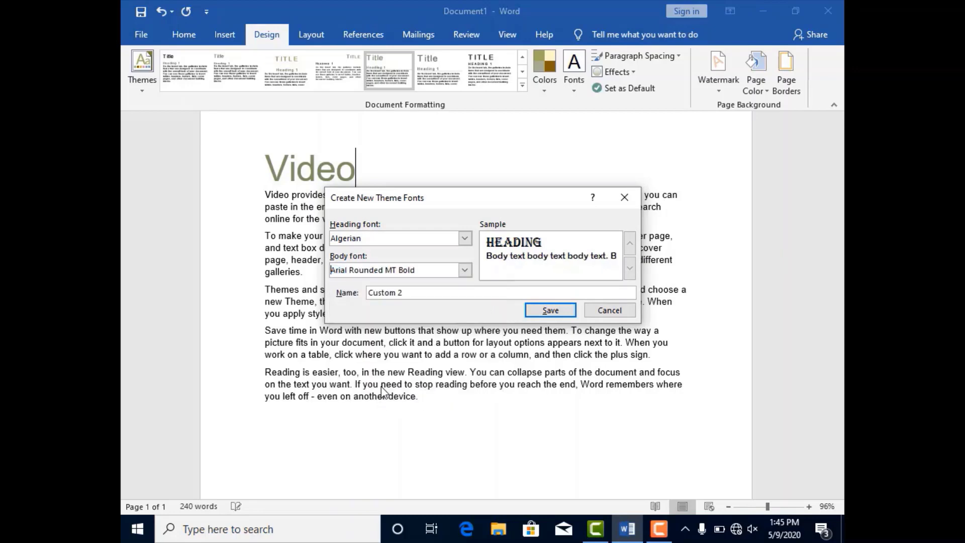
left_click(550, 310)
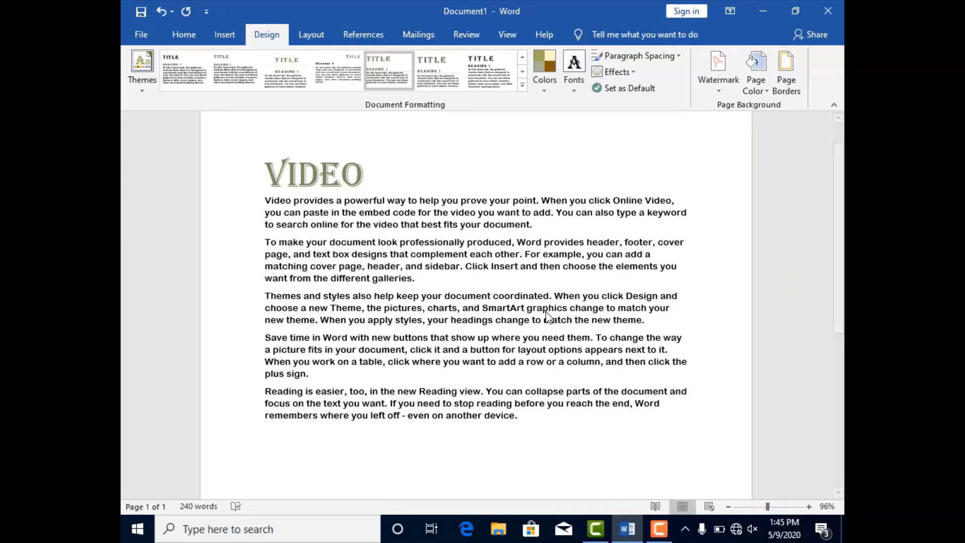
Try the Lines (Simple), No Paragraph Space and Compact paragraph spacings on the document and settle on Open
left_click(652, 58)
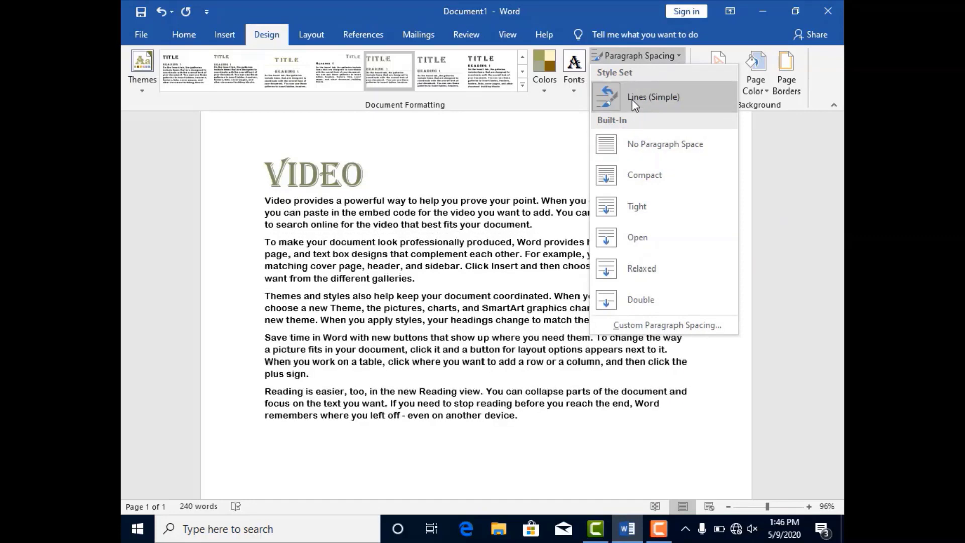
left_click(632, 99)
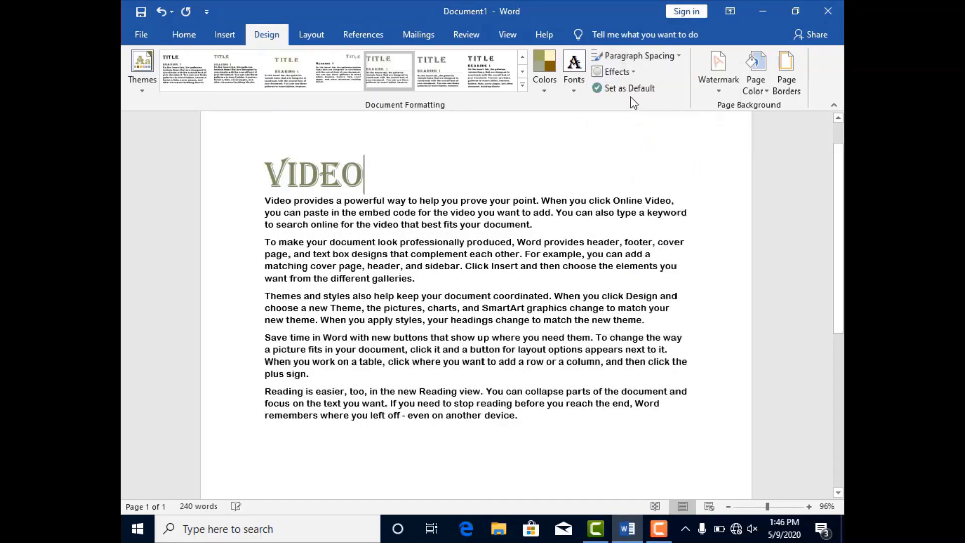
left_click(624, 59)
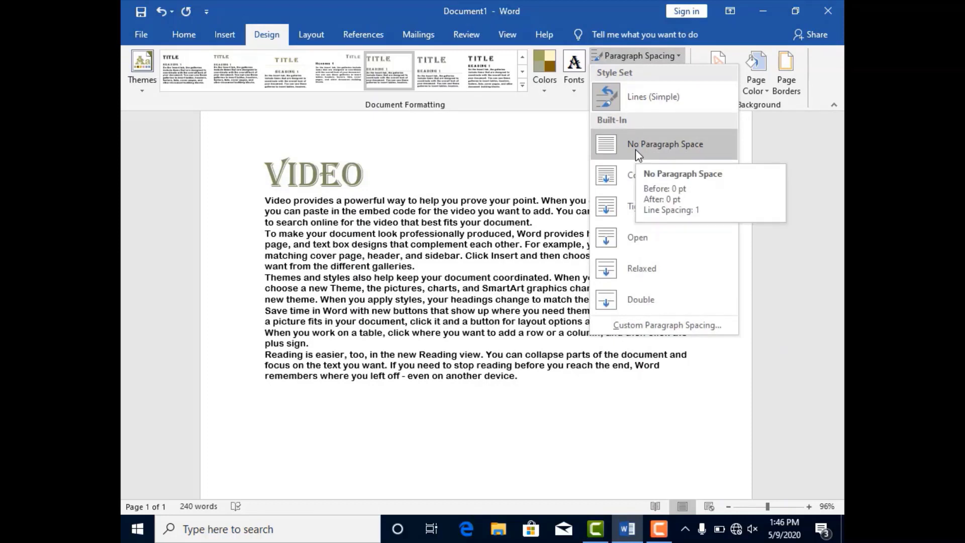
left_click(635, 149)
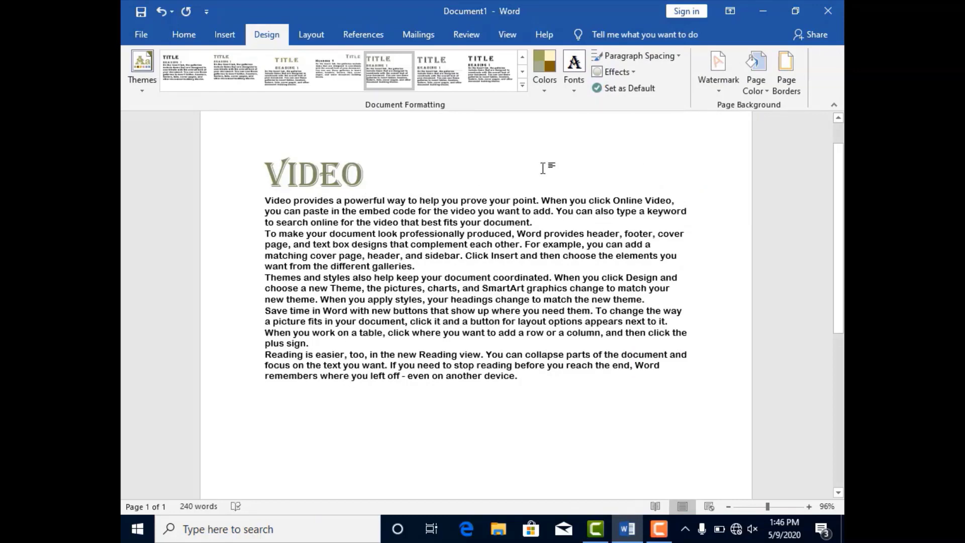
left_click(638, 56)
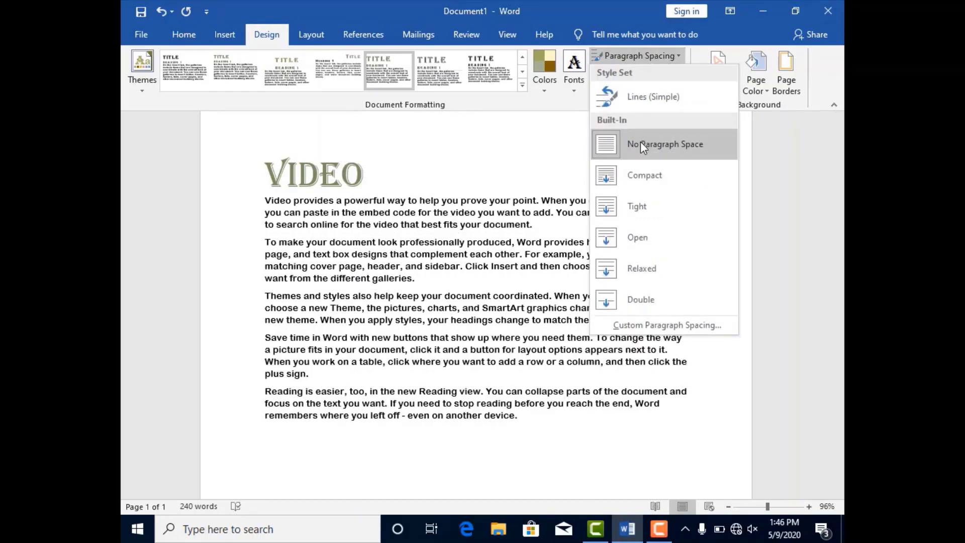
left_click(640, 176)
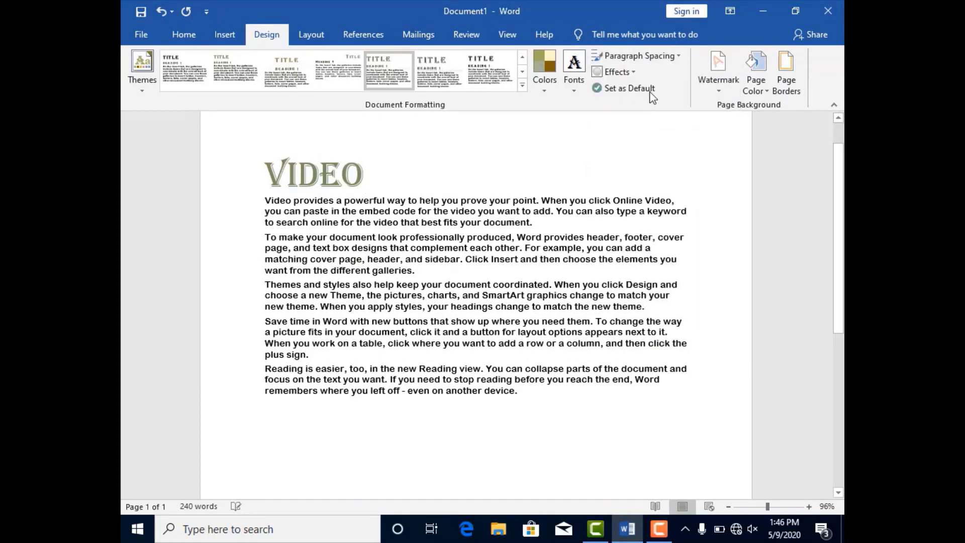
left_click(651, 59)
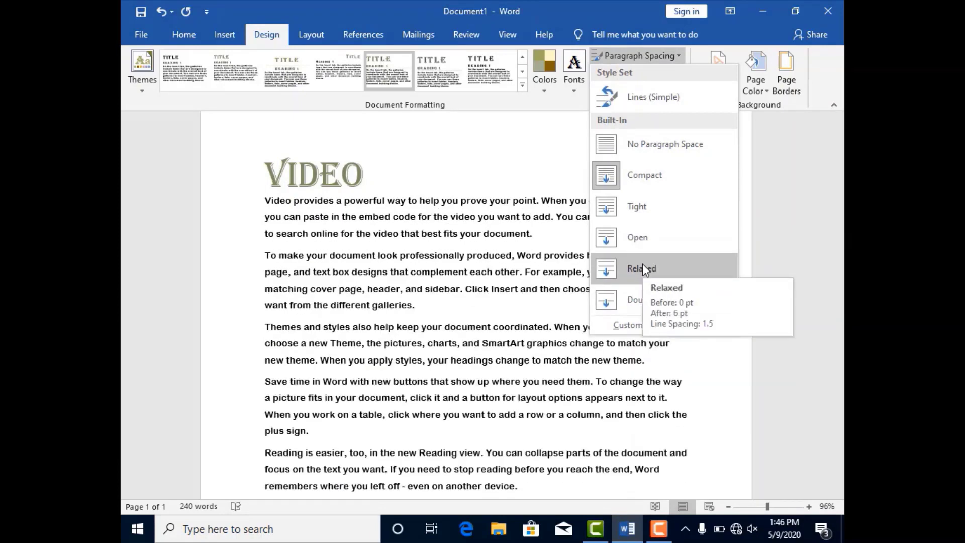
left_click(638, 247)
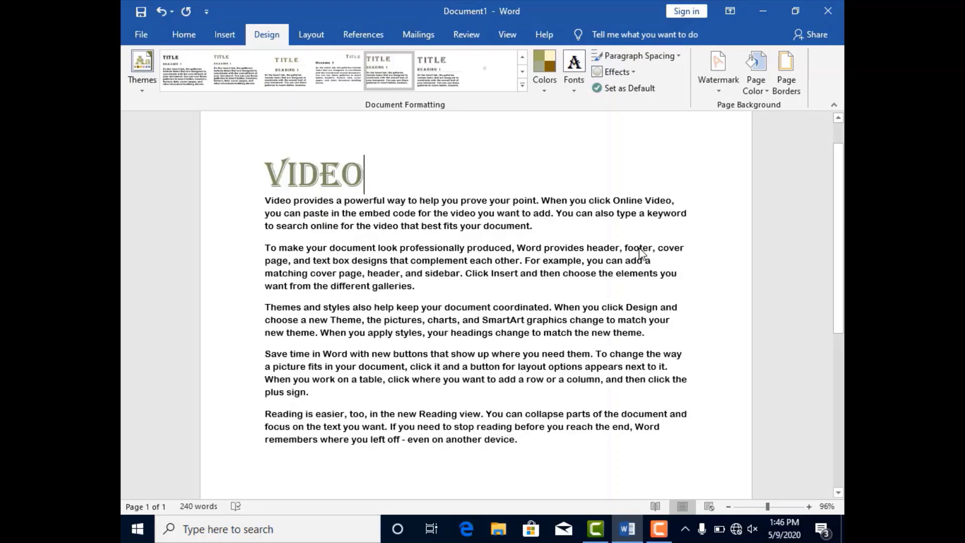
Set the default font to +Headings with a muted red font colour, only in this document, through the custom paragraph spacing settings
left_click(663, 57)
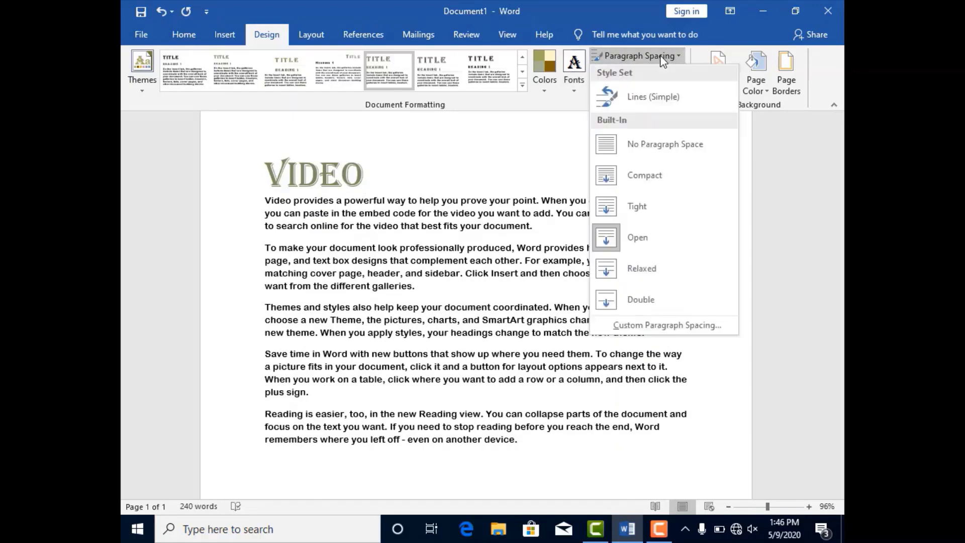
left_click(664, 326)
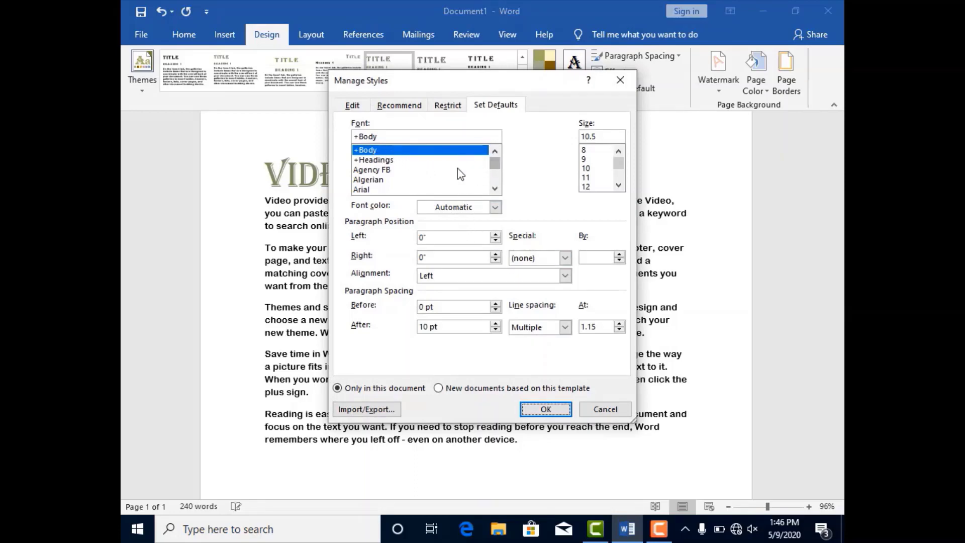
left_click(385, 160)
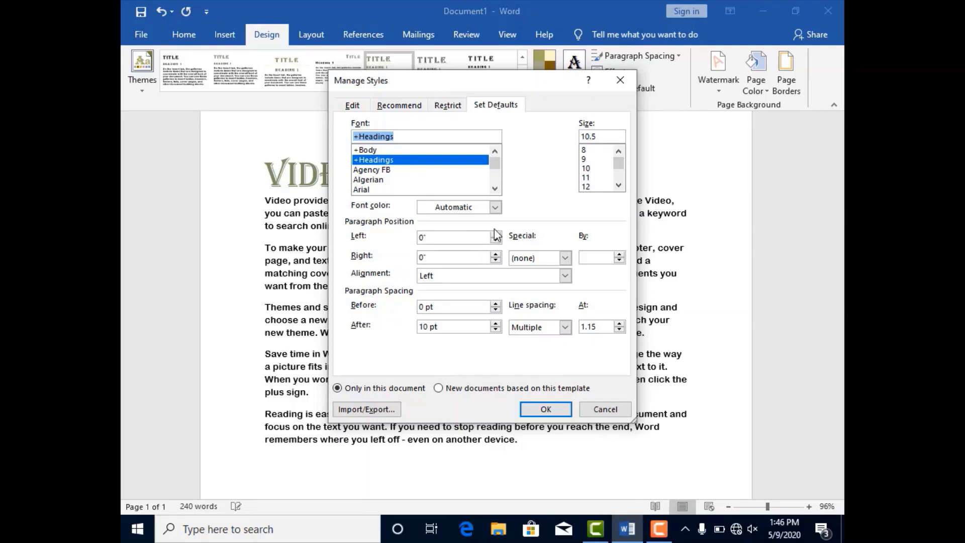
left_click(494, 207)
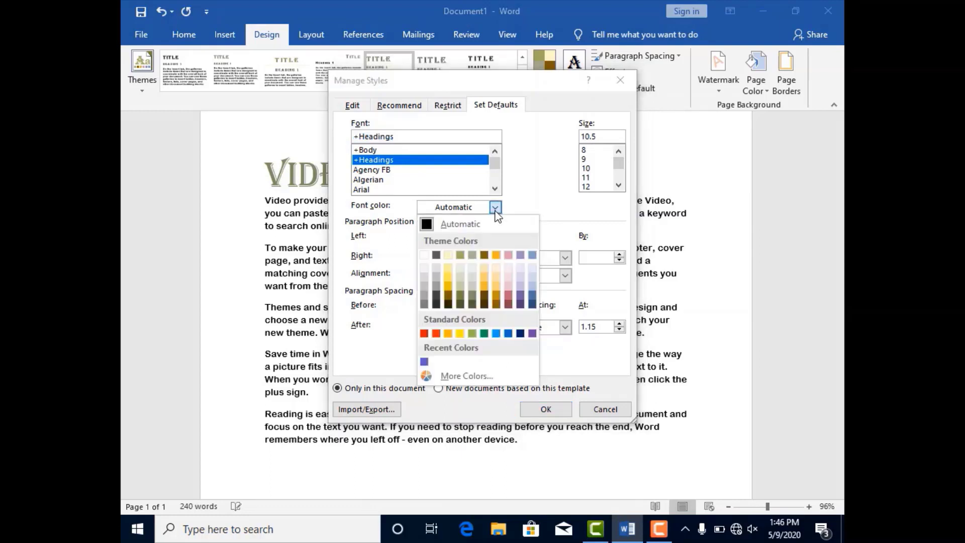
left_click(507, 297)
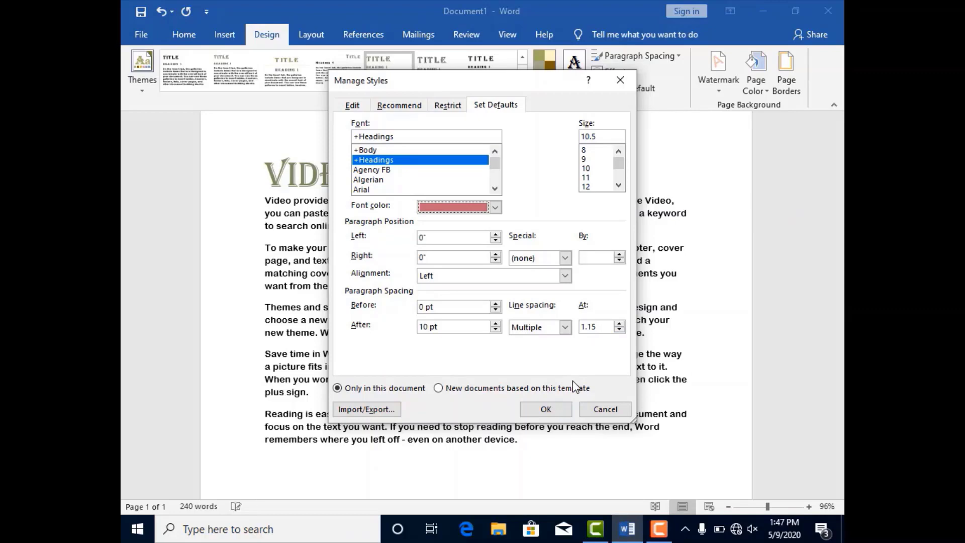
left_click(555, 408)
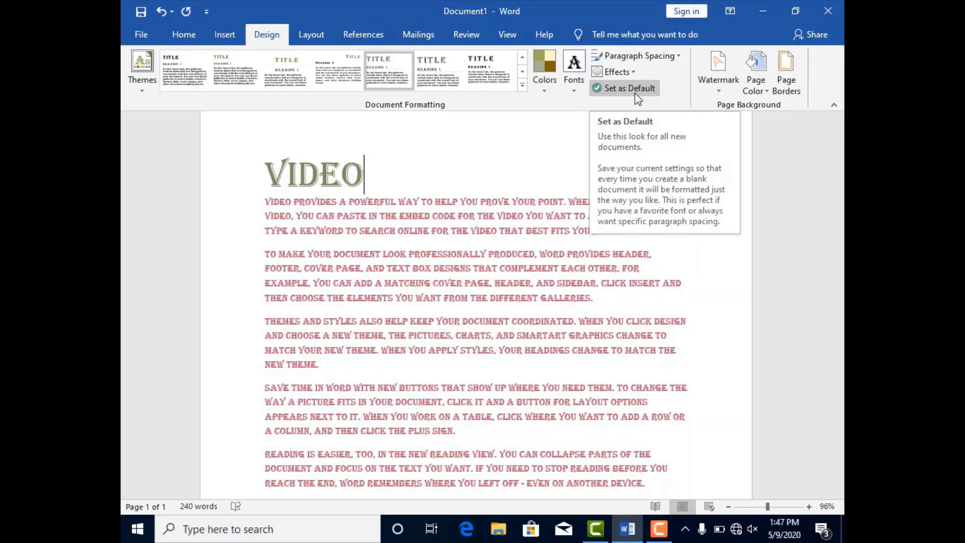
Try the CONFIDENTIAL 1 and CONFIDENTIAL 2 preset watermarks on the document
left_click(718, 89)
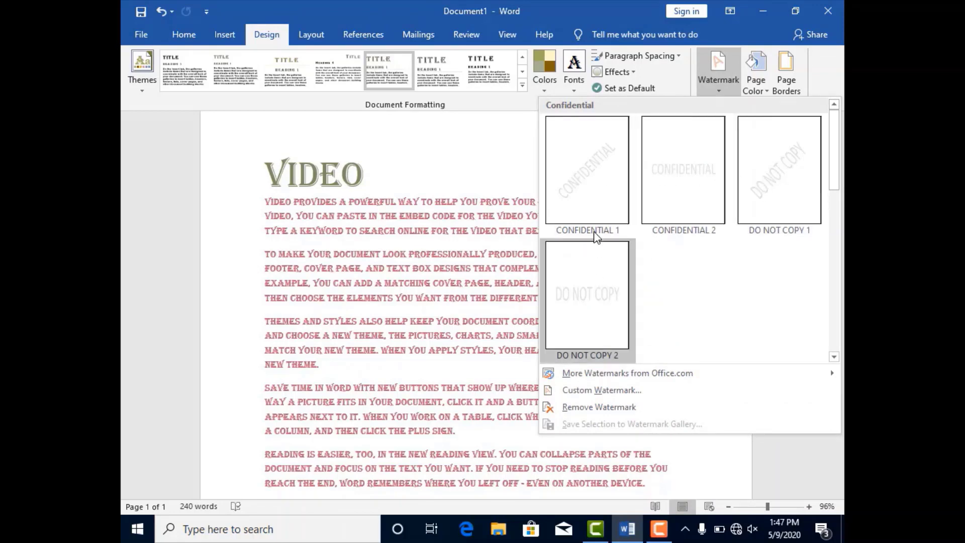
left_click(597, 184)
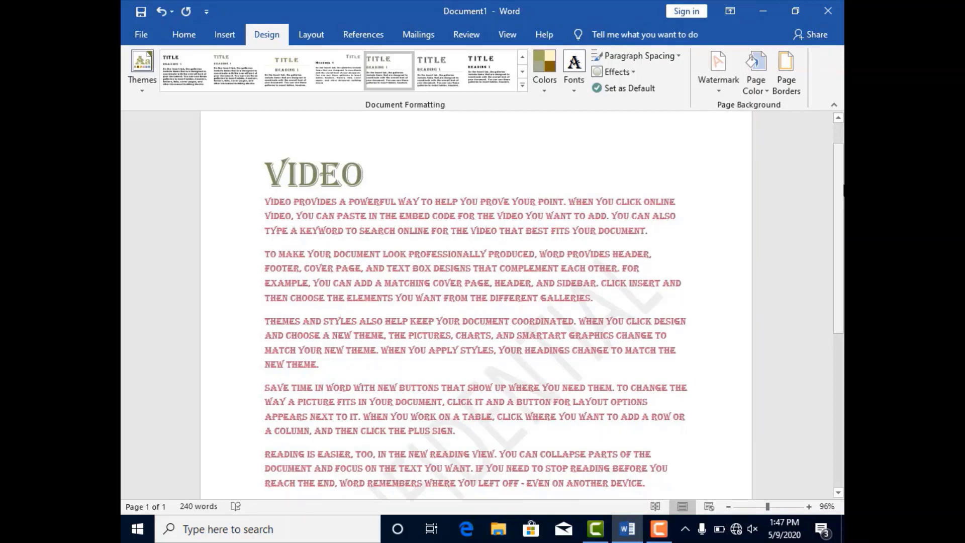
left_click_drag(843, 190, 843, 259)
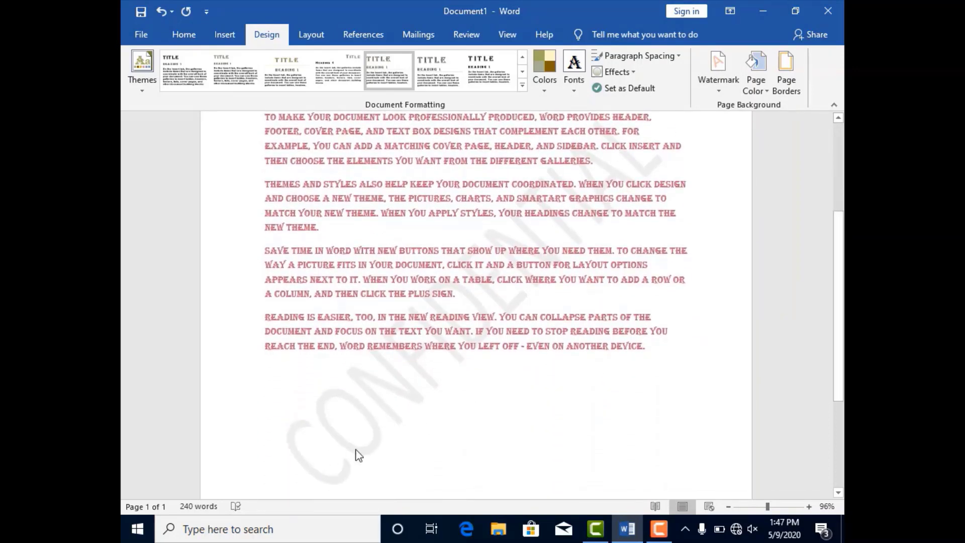
left_click(721, 89)
left_click(686, 189)
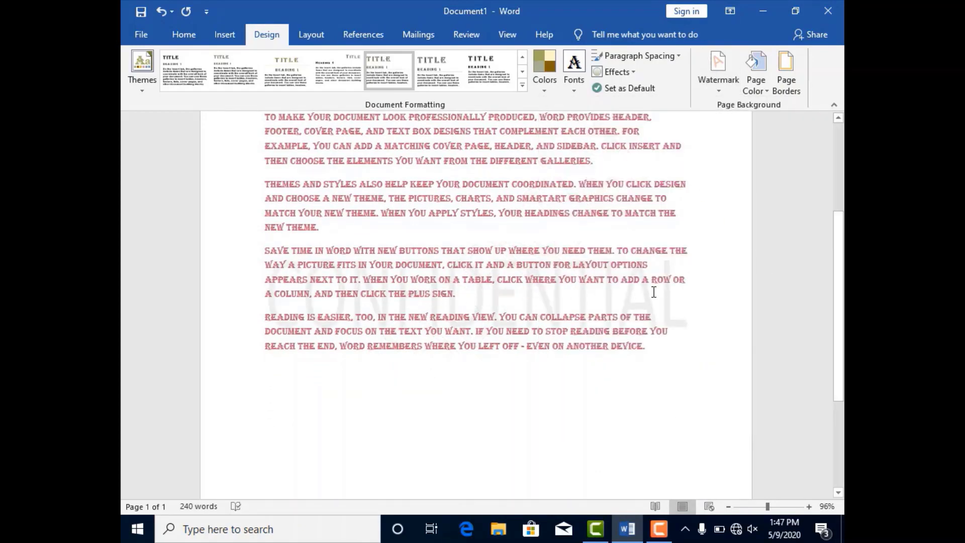
Remove the CONFIDENTIAL watermark by choosing No watermark in the custom watermark settings
left_click(716, 90)
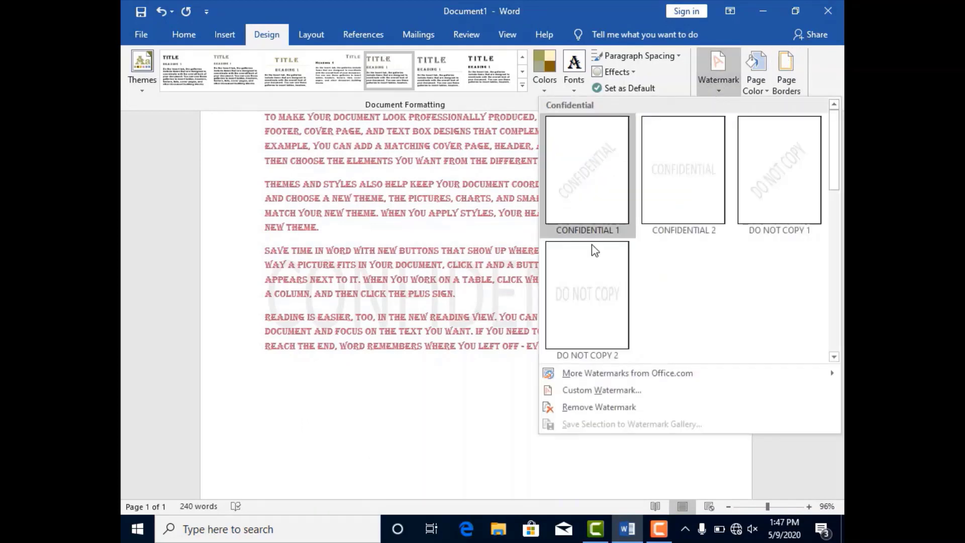
left_click(576, 392)
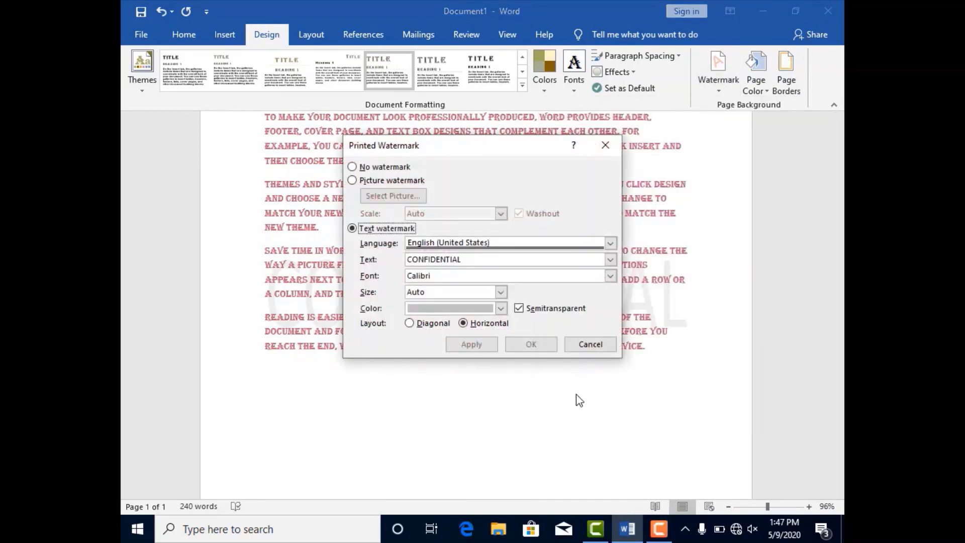
left_click(352, 167)
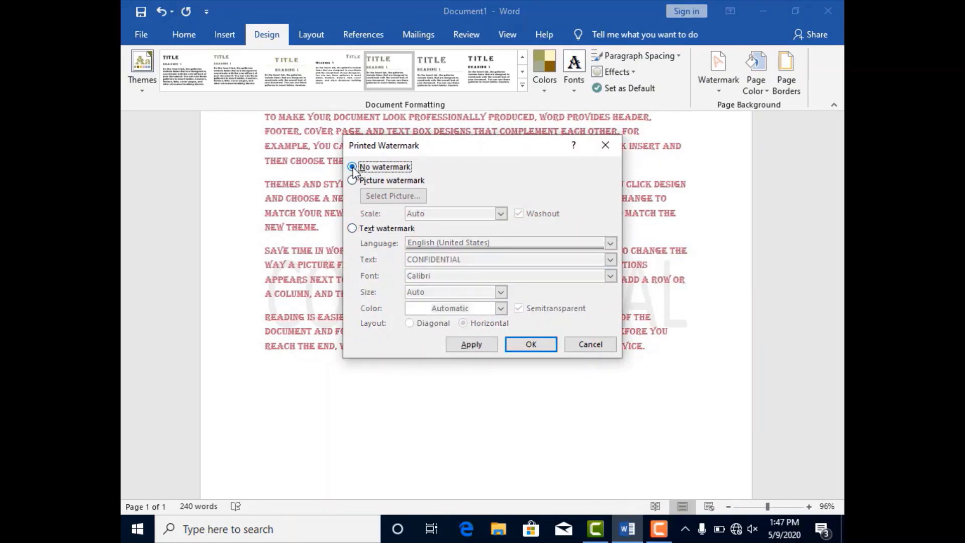
left_click(510, 346)
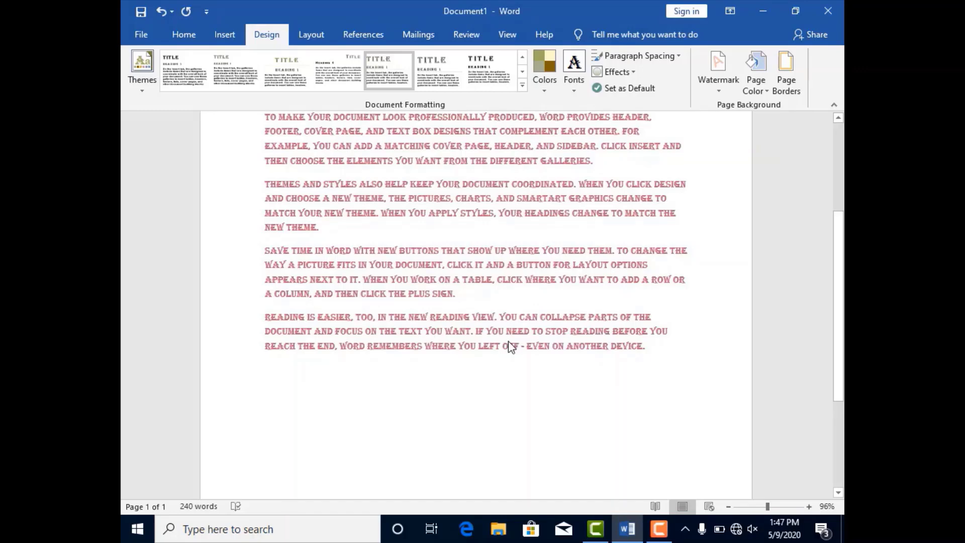
Start a custom text watermark with English (United States) as its language
left_click(722, 90)
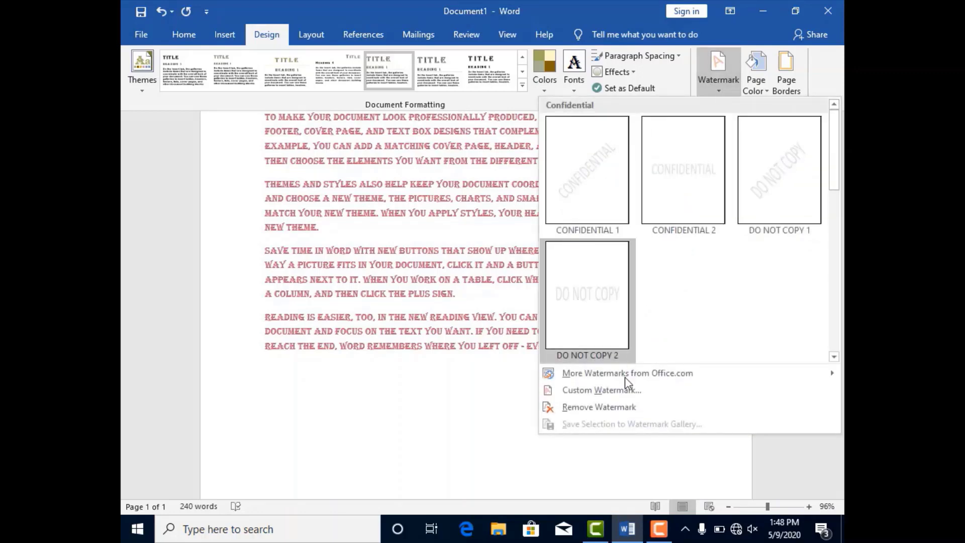
left_click(616, 394)
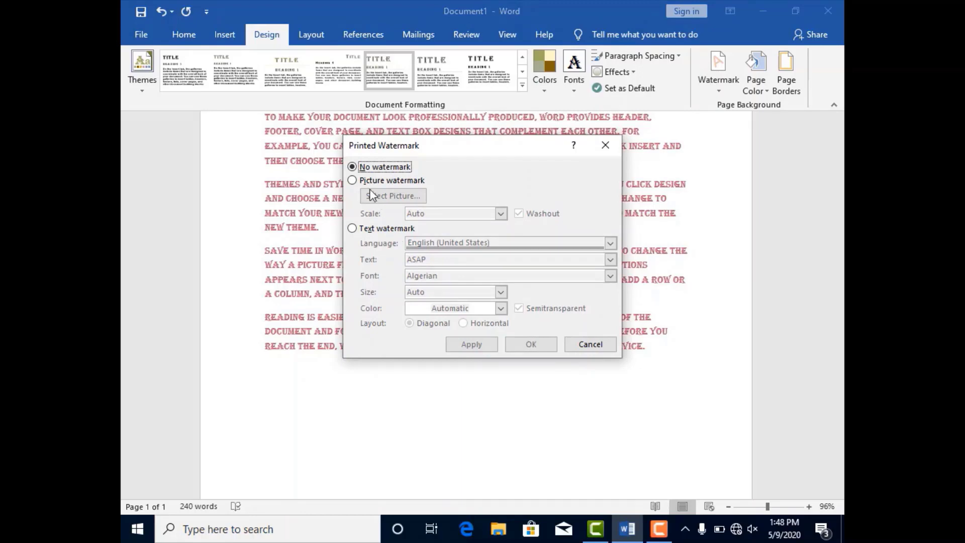
left_click(352, 180)
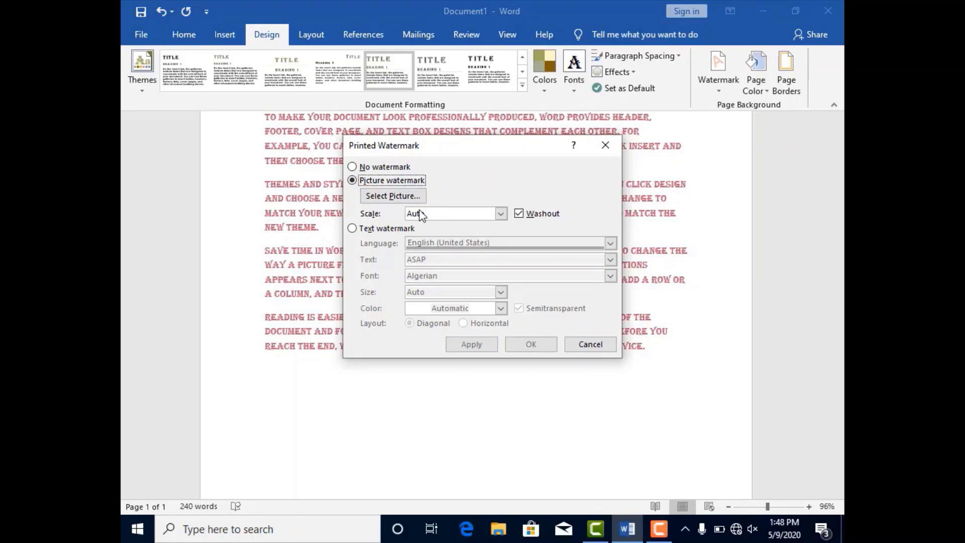
left_click(352, 229)
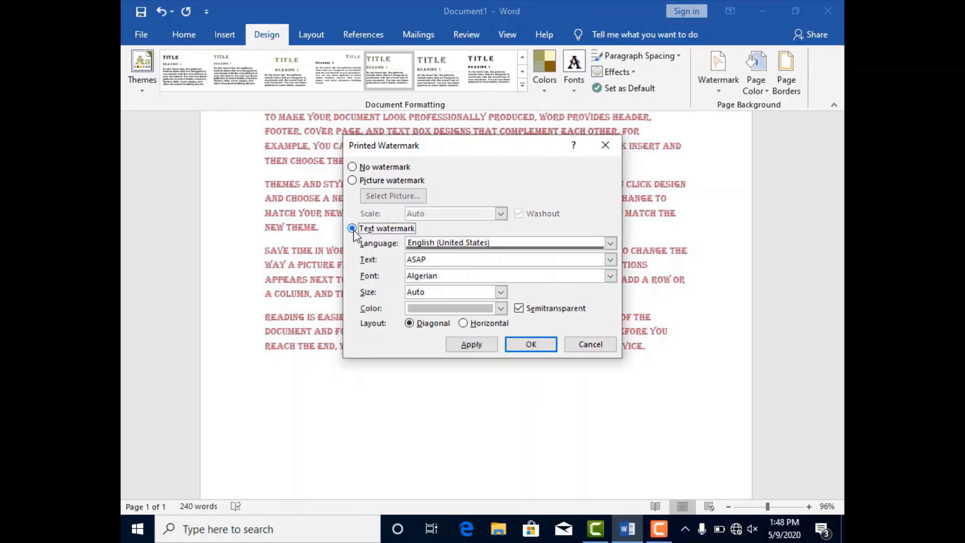
left_click(610, 244)
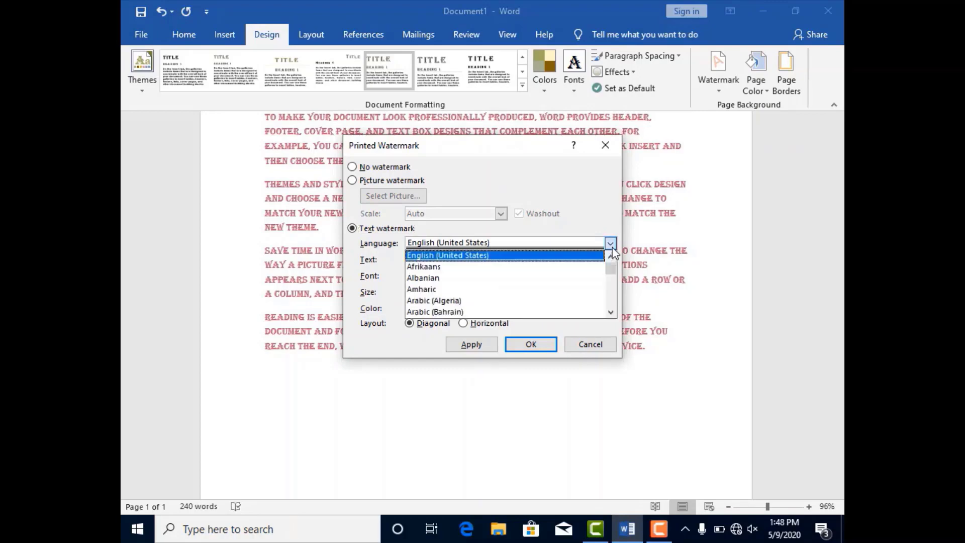
left_click(518, 256)
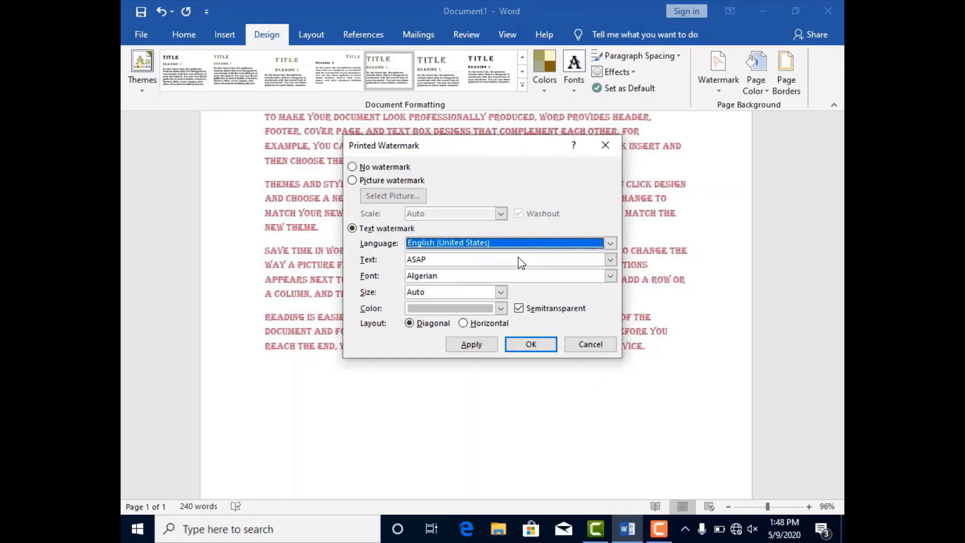
Replace the watermark text with "TTech"
left_click(610, 260)
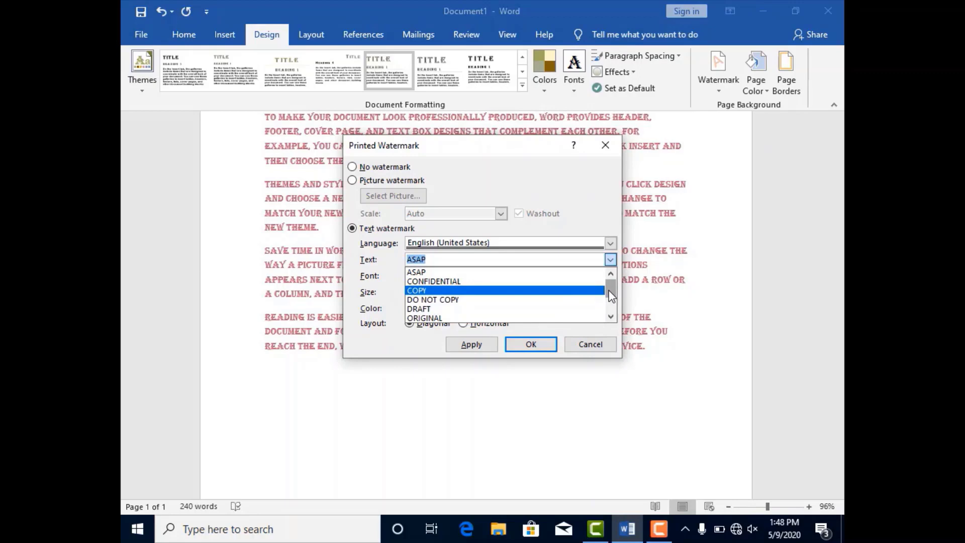
mouse_move(611, 295)
left_mouse_down()
mouse_move(611, 317)
mouse_move(611, 293)
left_mouse_up()
left_click(501, 261)
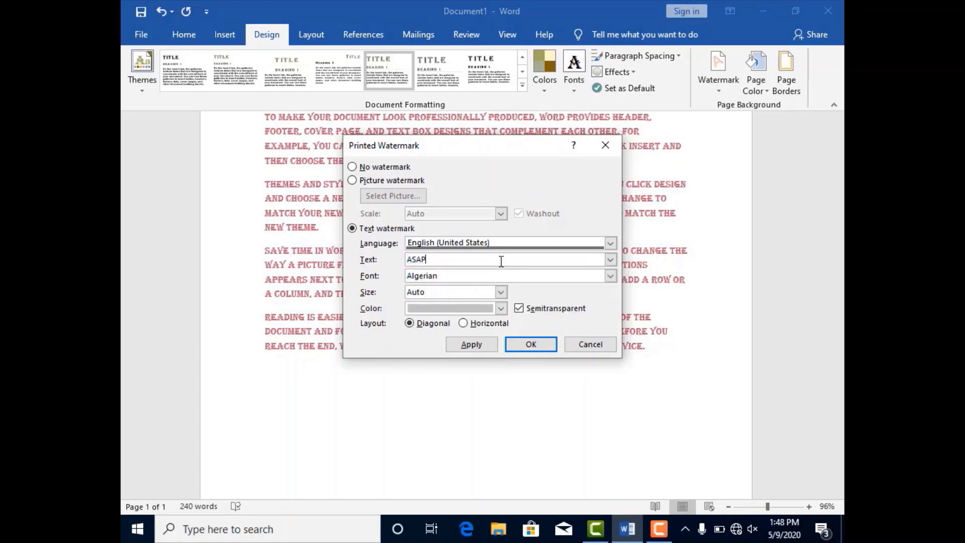
key("BackSpace")
key("BackSpace")
key("BackSpace")
key("BackSpace")
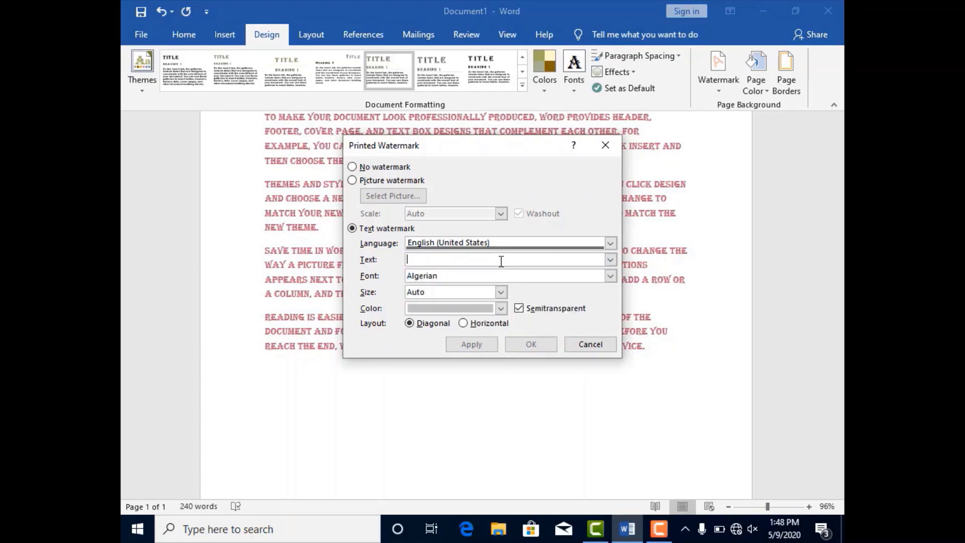
type("TT")
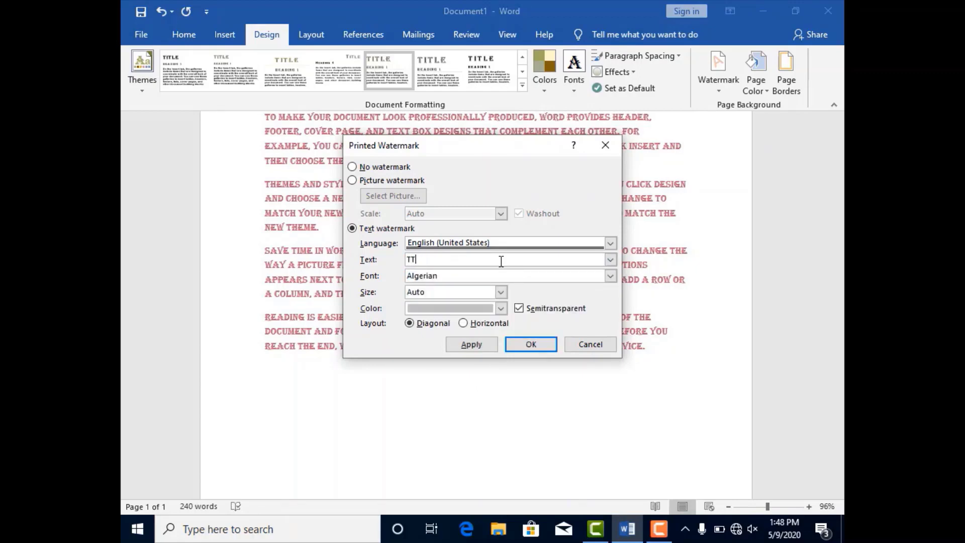
type("ech")
Set the watermark font to Bahnschrift Light and its colour to dark brown, and apply it to the document diagonally
left_click(611, 275)
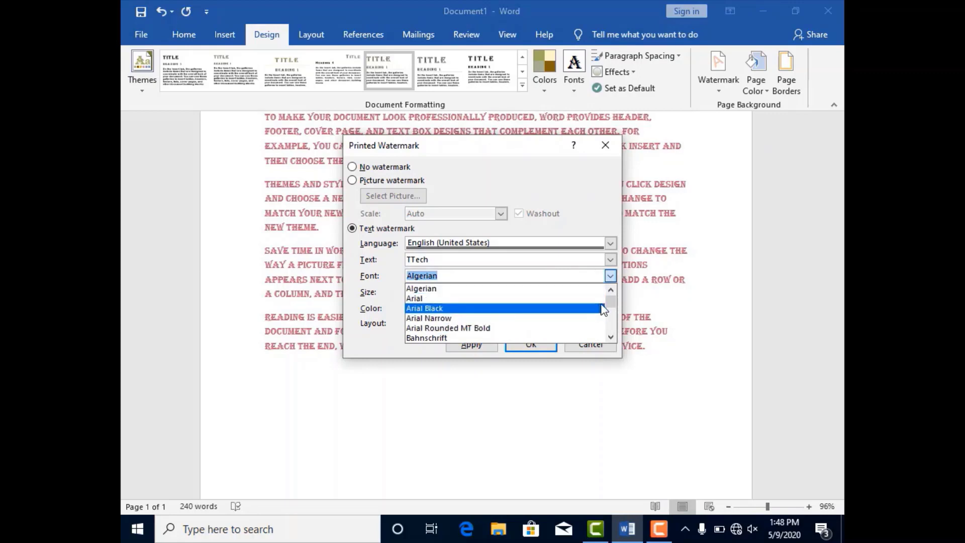
mouse_move(607, 302)
left_mouse_down()
mouse_move(613, 324)
mouse_move(612, 307)
left_mouse_up()
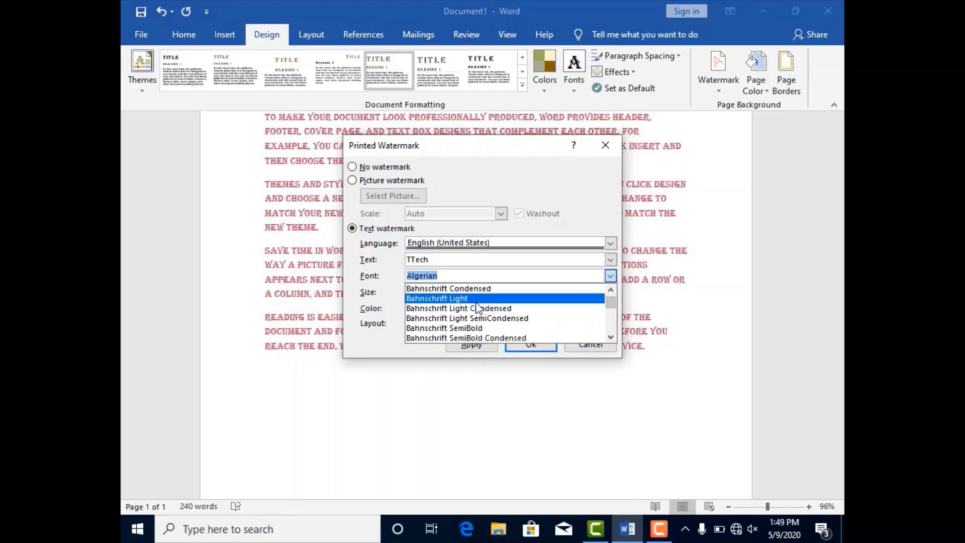
left_click(470, 299)
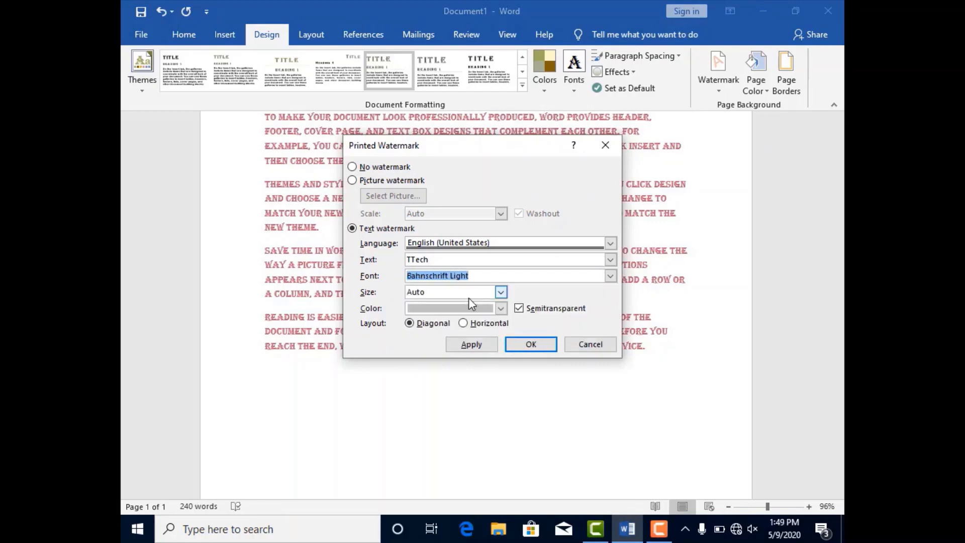
left_click(501, 309)
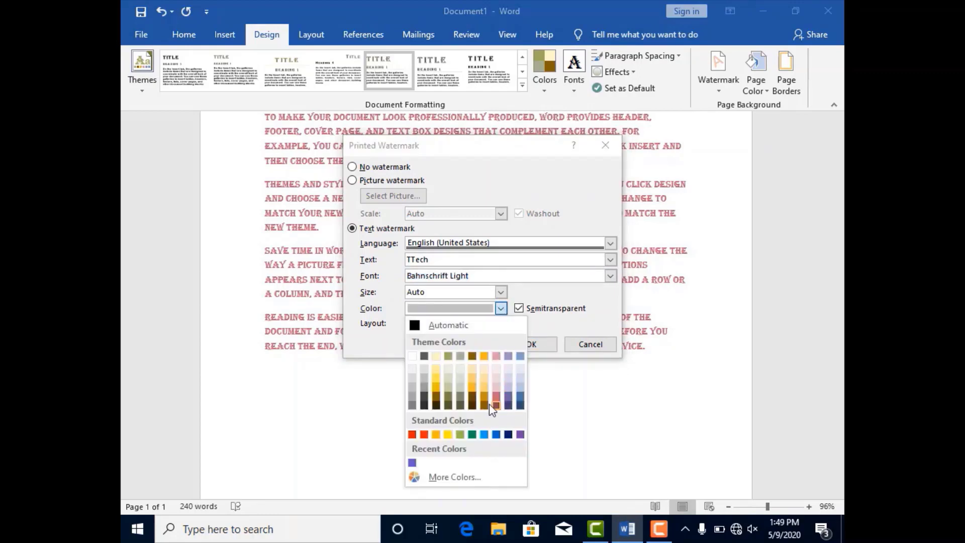
left_click(472, 405)
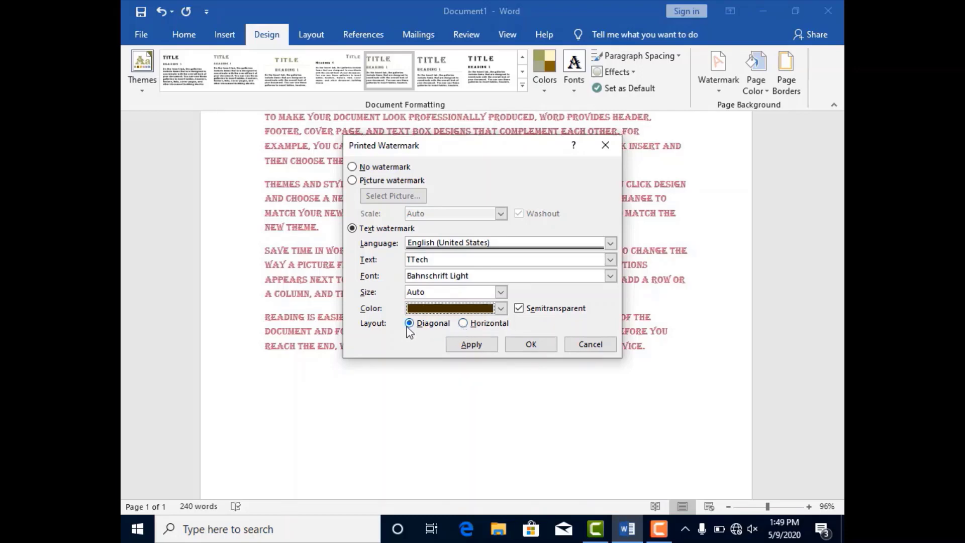
left_click(470, 345)
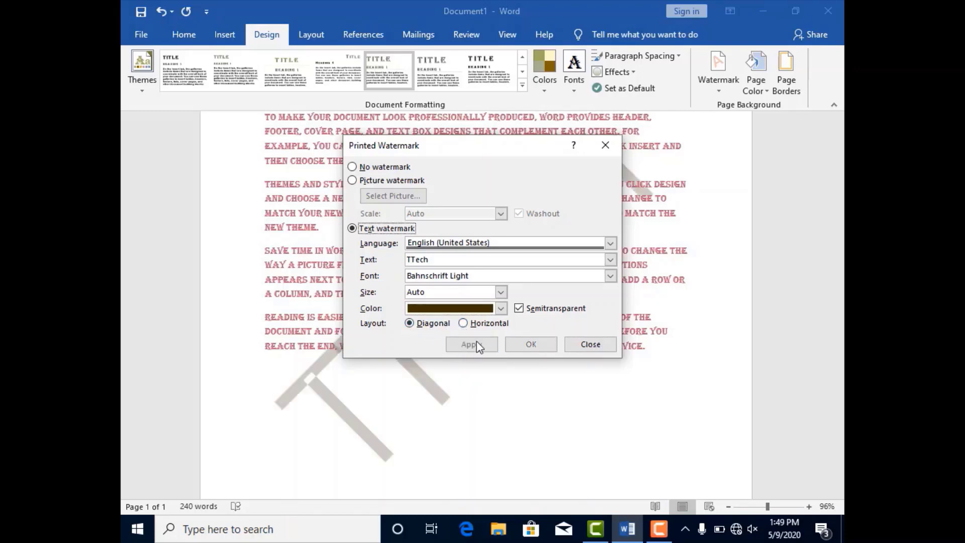
left_click(593, 345)
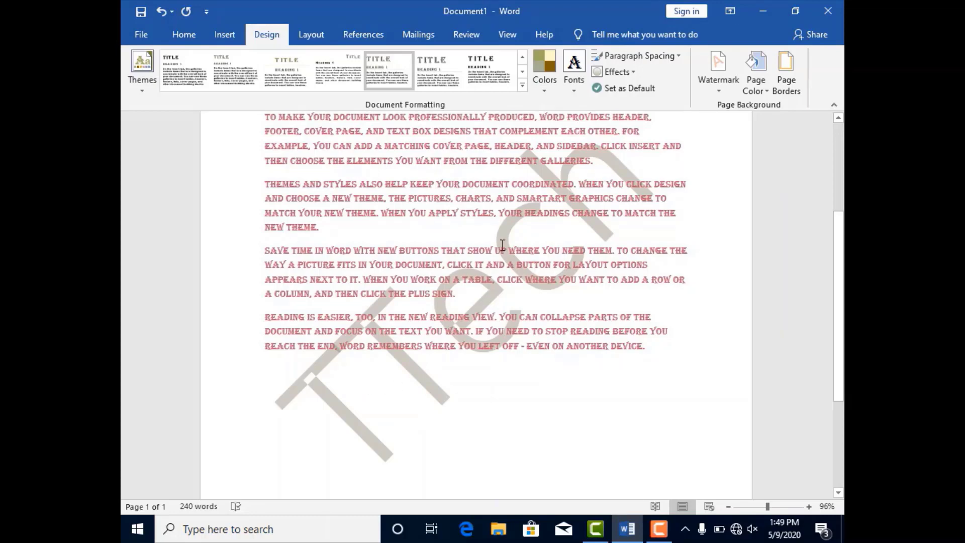
Change the TTech watermark's layout to Horizontal and apply it to the page
left_click(720, 94)
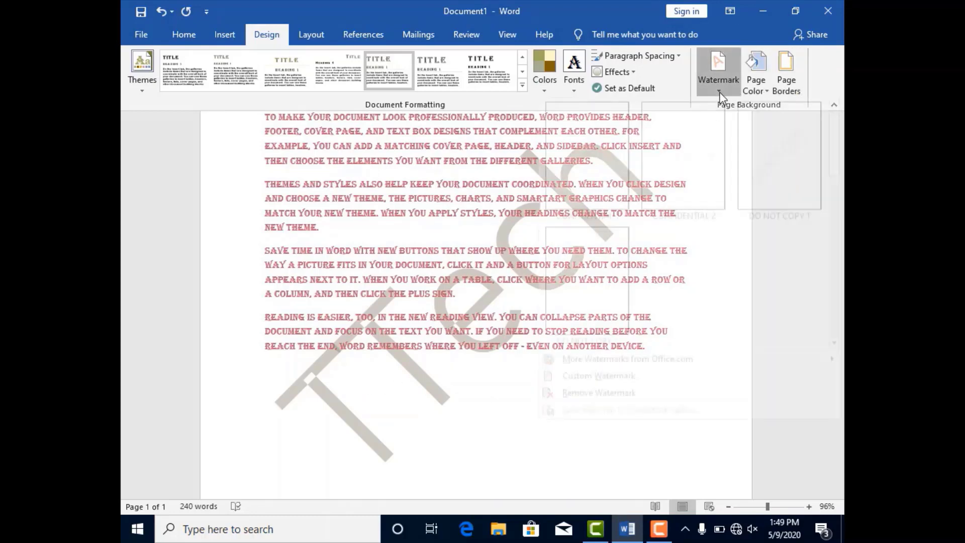
left_click(600, 376)
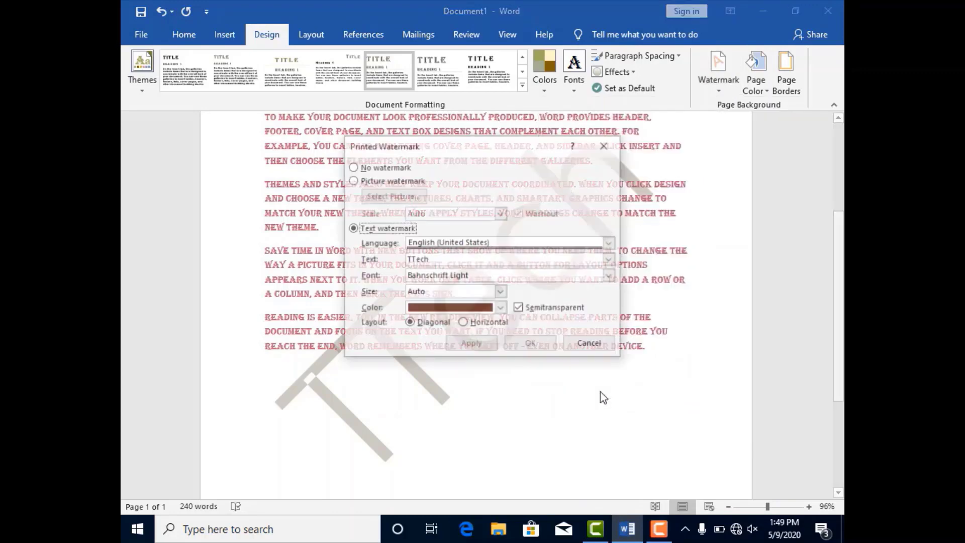
left_click(462, 323)
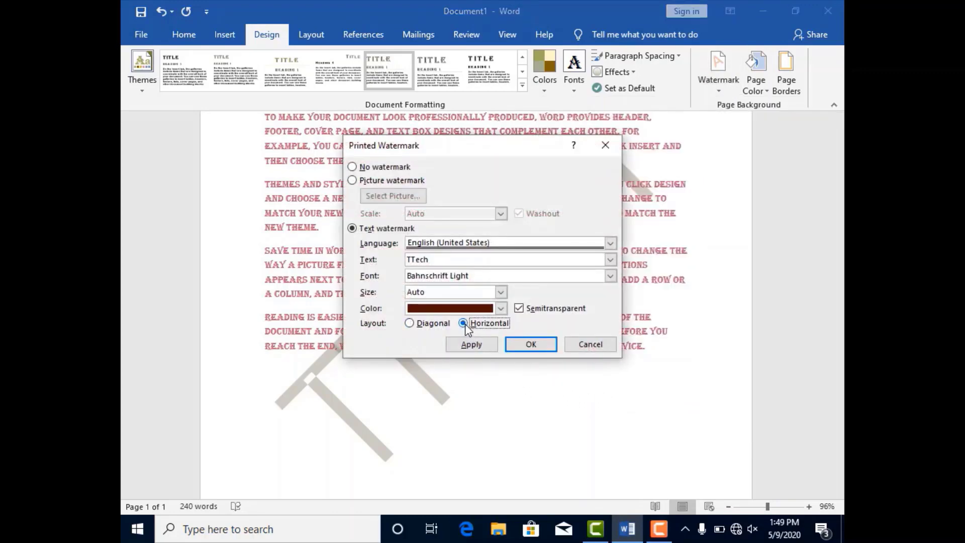
left_click(492, 345)
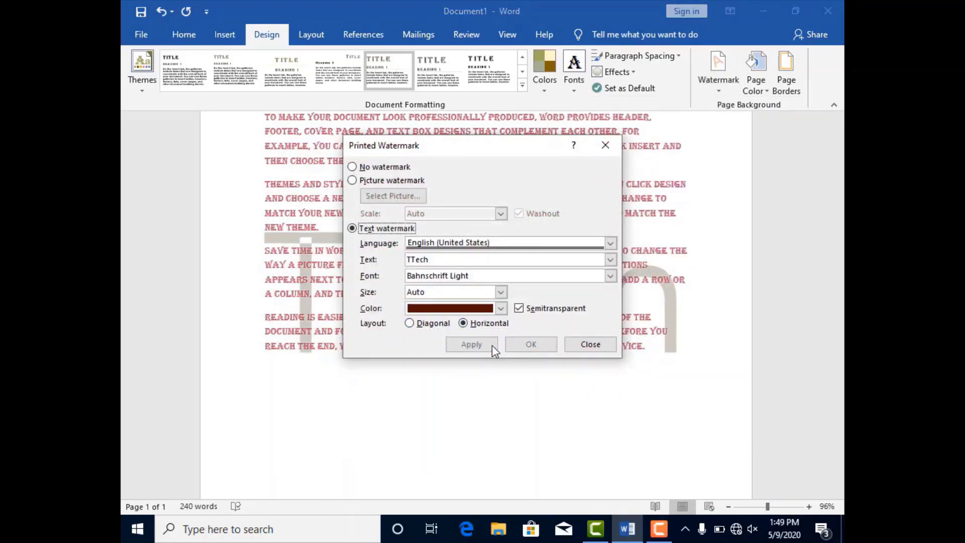
left_click(573, 344)
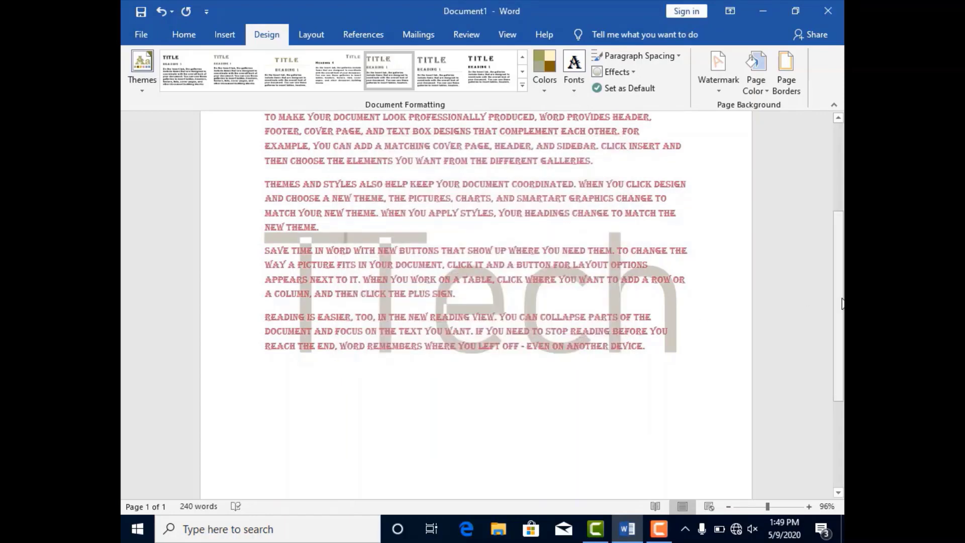
mouse_move(842, 297)
left_mouse_down()
mouse_move(843, 224)
mouse_move(843, 282)
left_mouse_up()
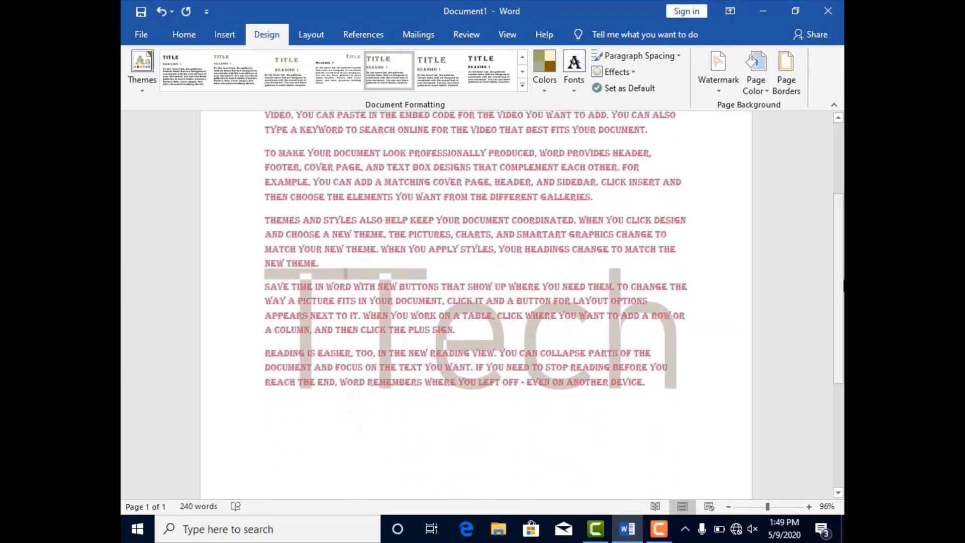
Set the page colour to the darkest grey theme shade
left_click(766, 93)
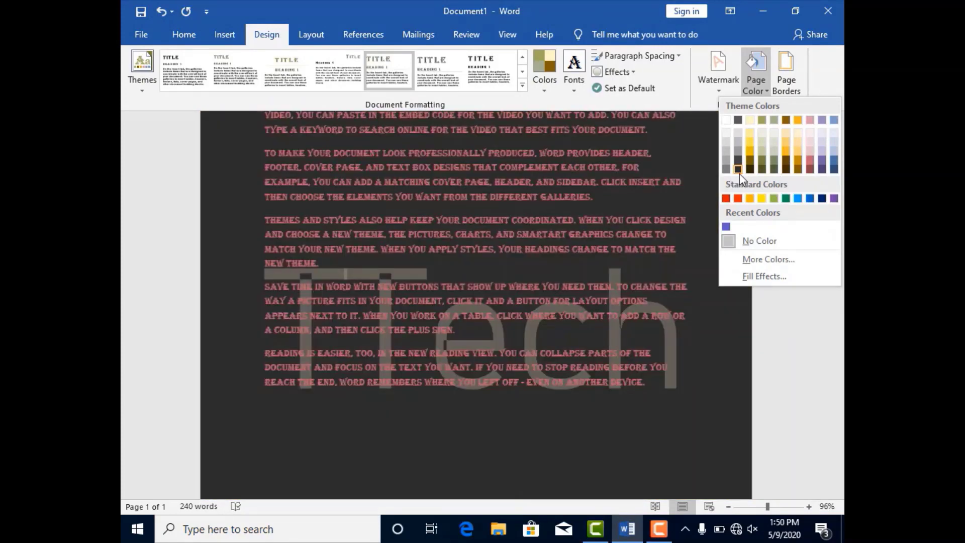
left_click(739, 171)
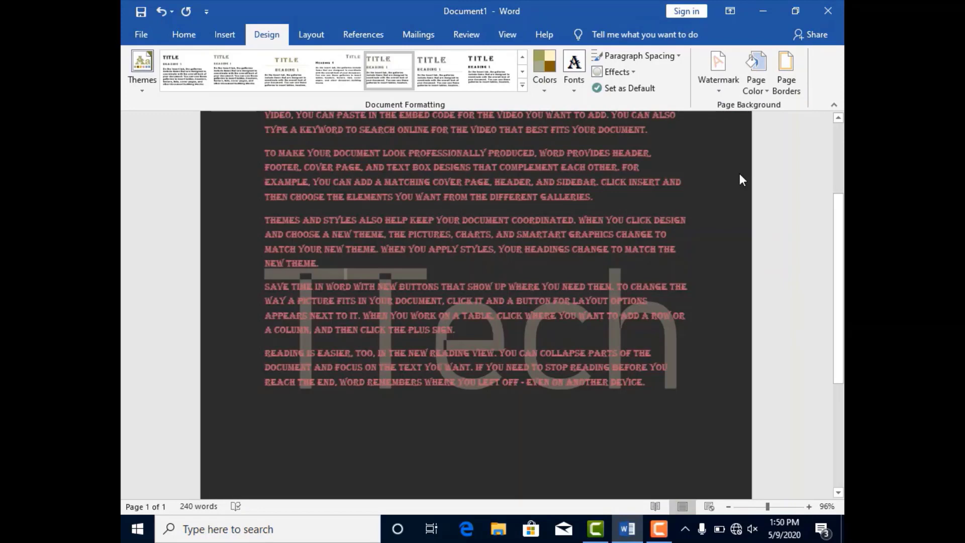
Apply a custom brown page colour with RGB values 121, 98, 41
left_click(762, 93)
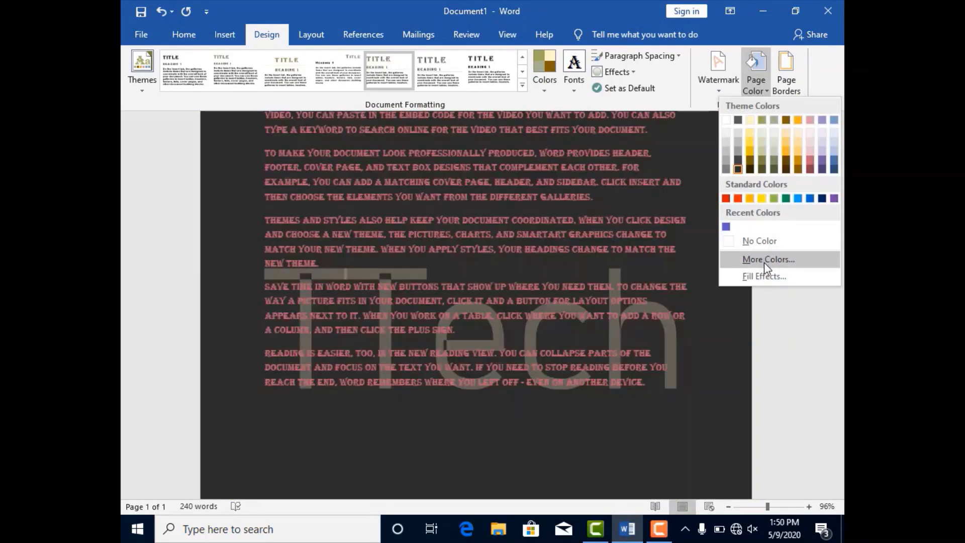
left_click(764, 261)
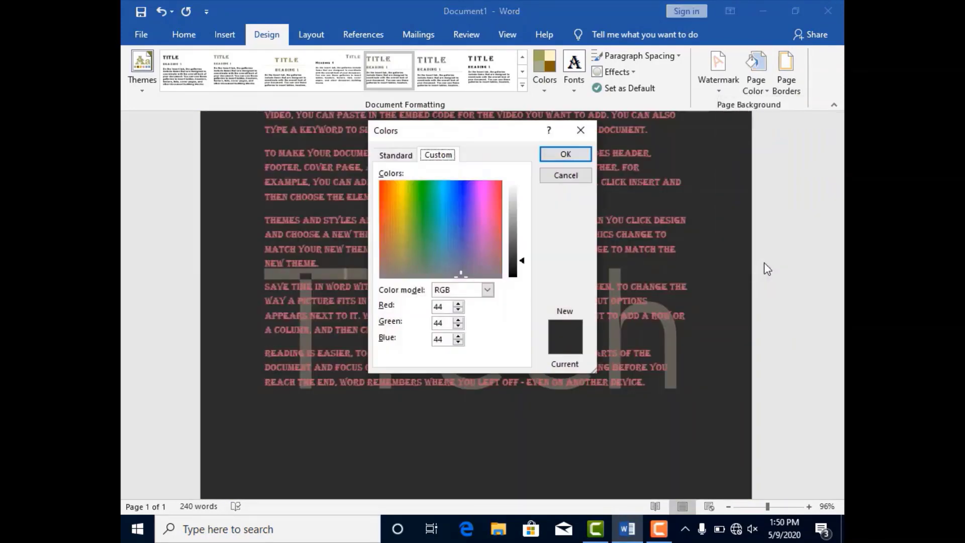
left_click(449, 219)
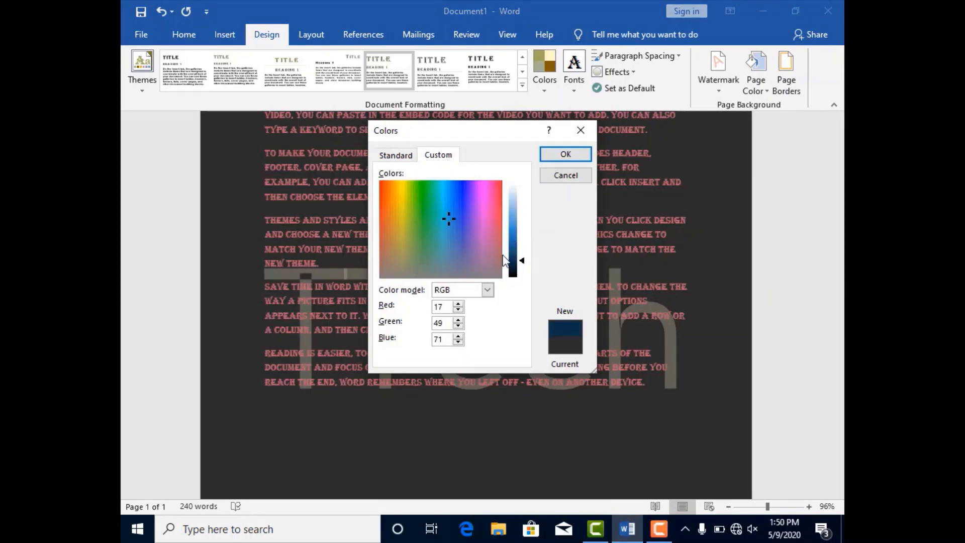
left_click(416, 210)
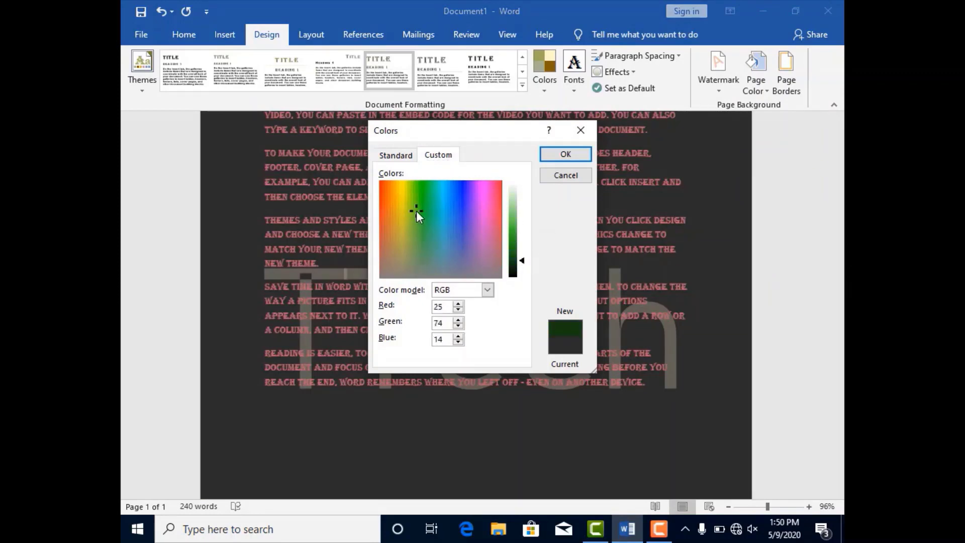
left_click(394, 230)
mouse_move(523, 260)
left_mouse_down()
mouse_move(520, 217)
mouse_move(520, 269)
mouse_move(521, 216)
mouse_move(521, 267)
mouse_move(519, 249)
left_mouse_up()
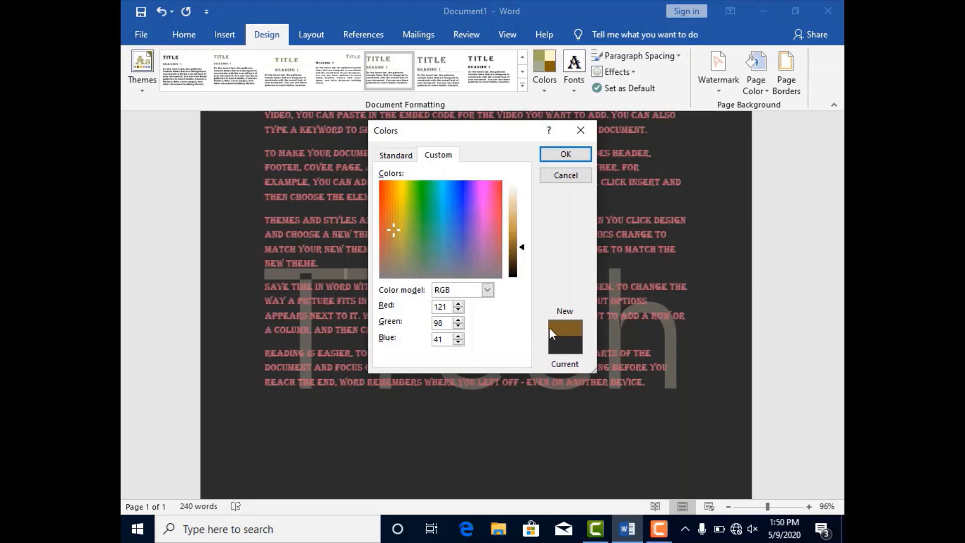
left_click(566, 155)
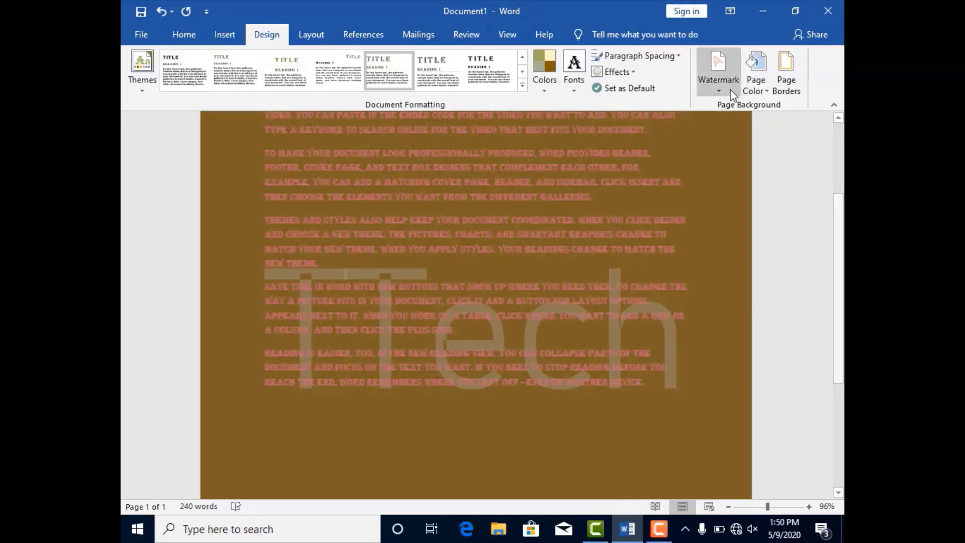
Start a two-colour gradient fill for the page background with a rose-red theme shade as Color 1
left_click(765, 90)
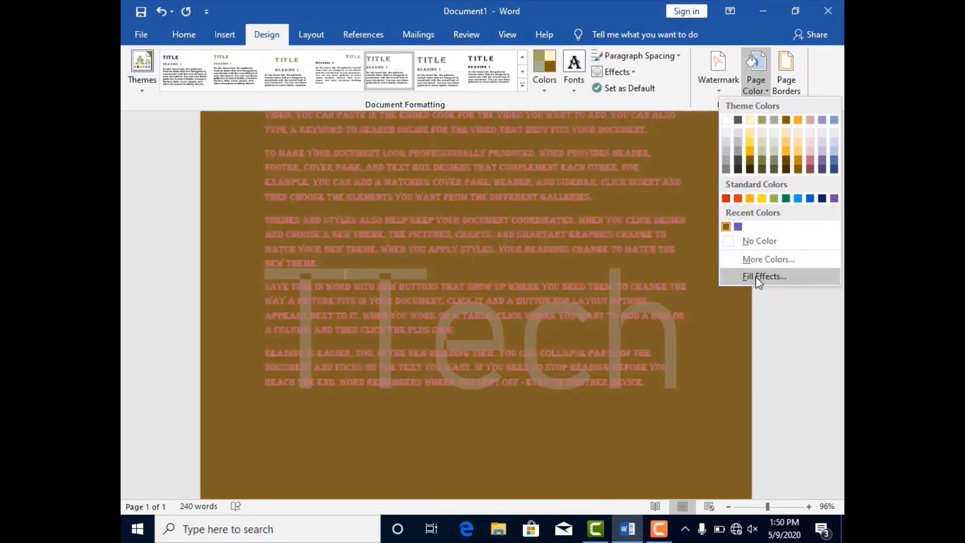
left_click(759, 281)
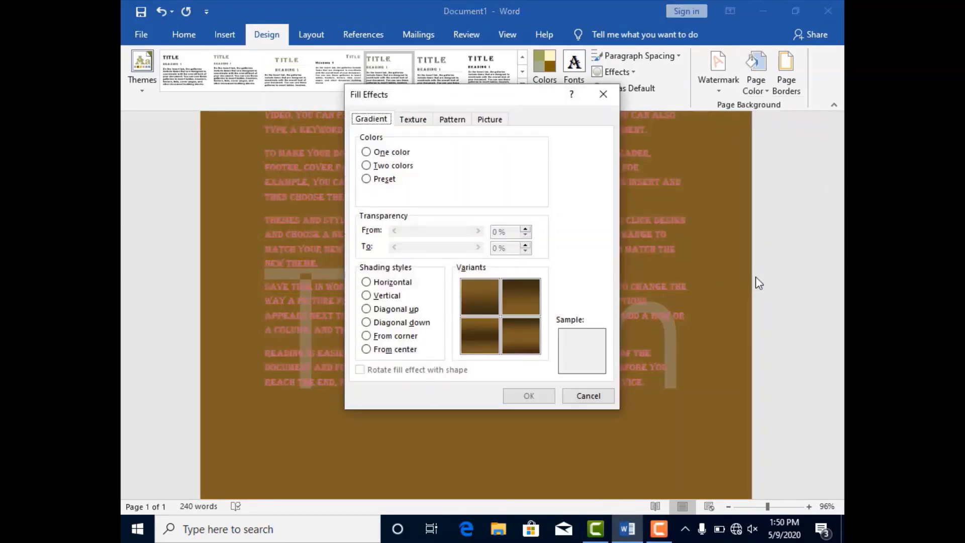
left_click(365, 152)
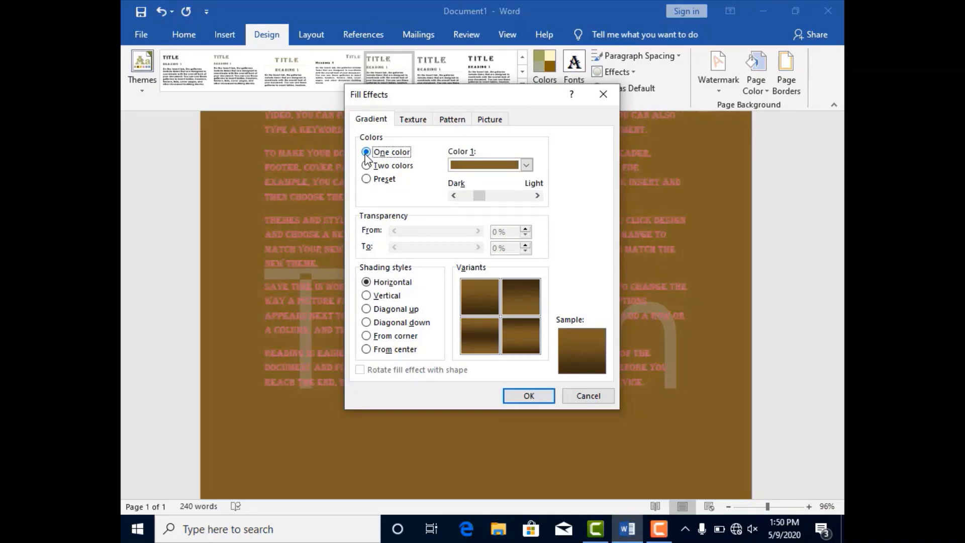
left_click(367, 167)
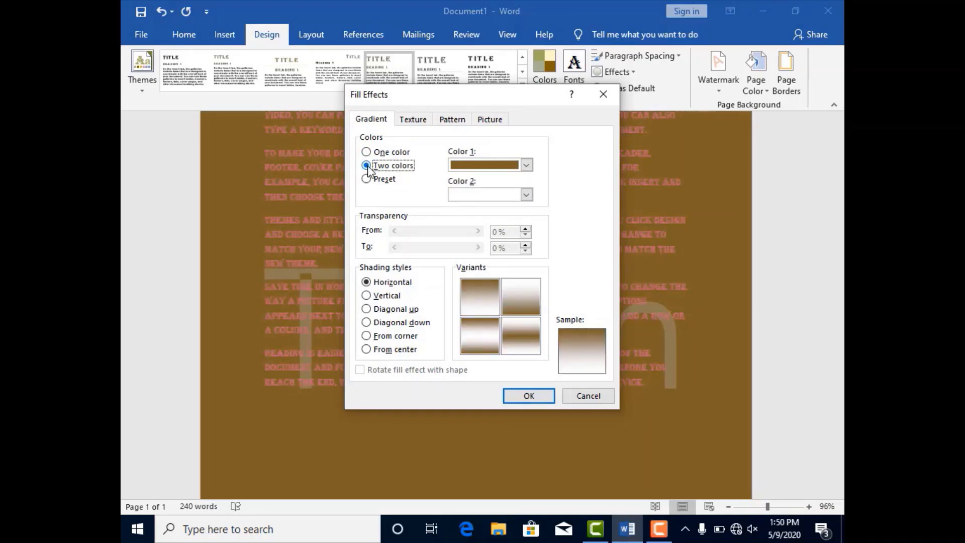
left_click(527, 165)
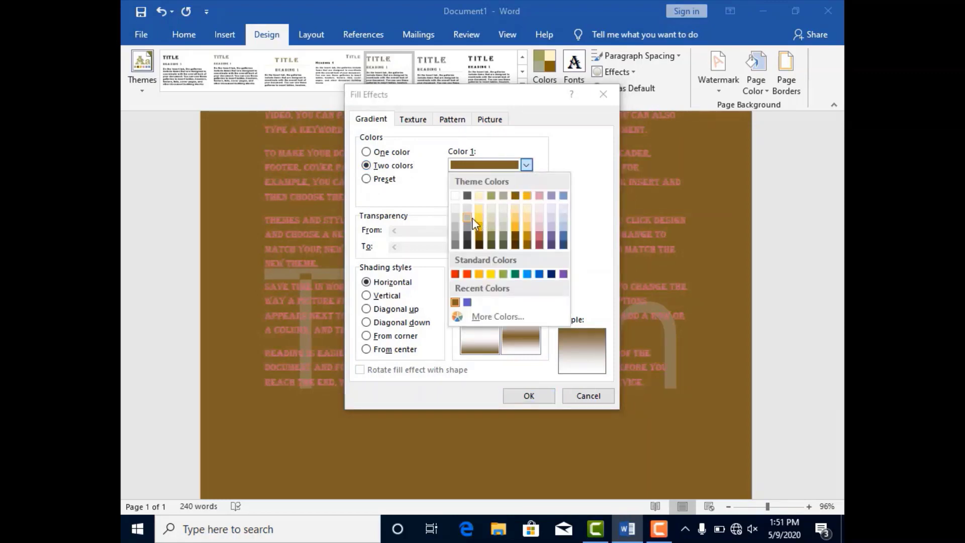
left_click(535, 235)
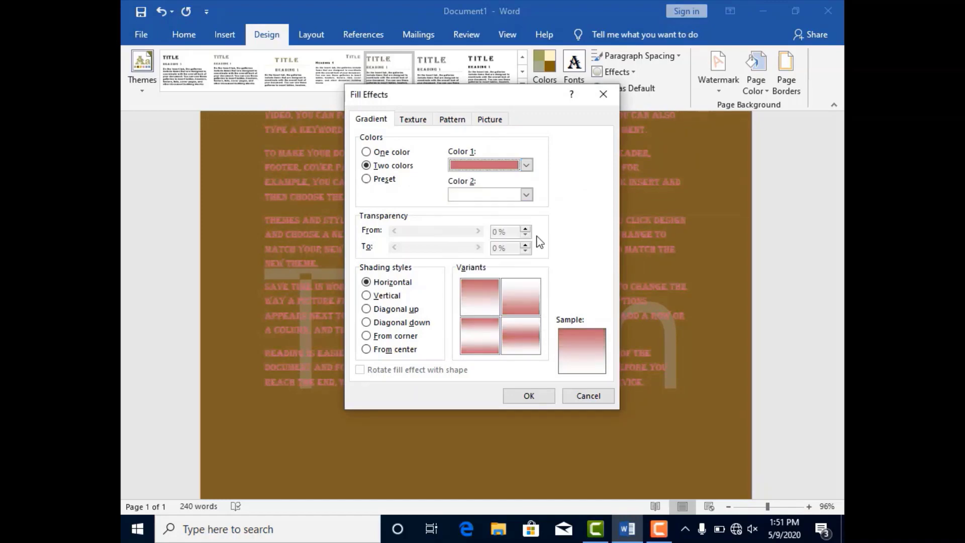
Try blue and dark gold as the gradient's Color 2, and settle on dark olive green
left_click(526, 194)
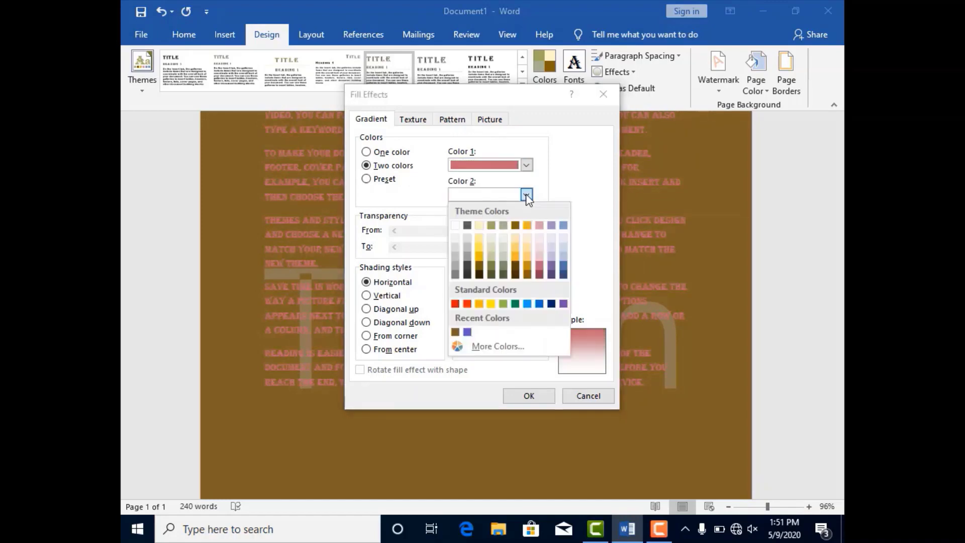
left_click(564, 273)
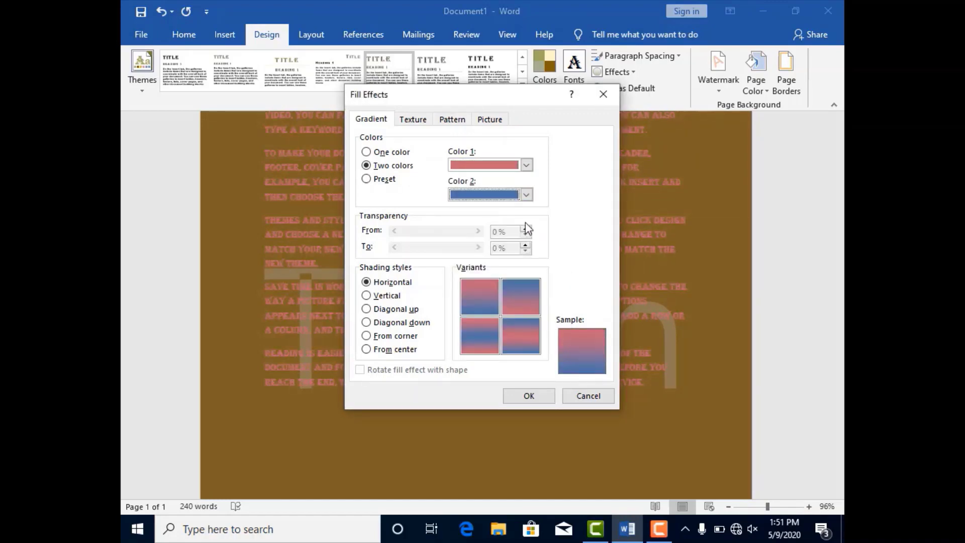
left_click(525, 195)
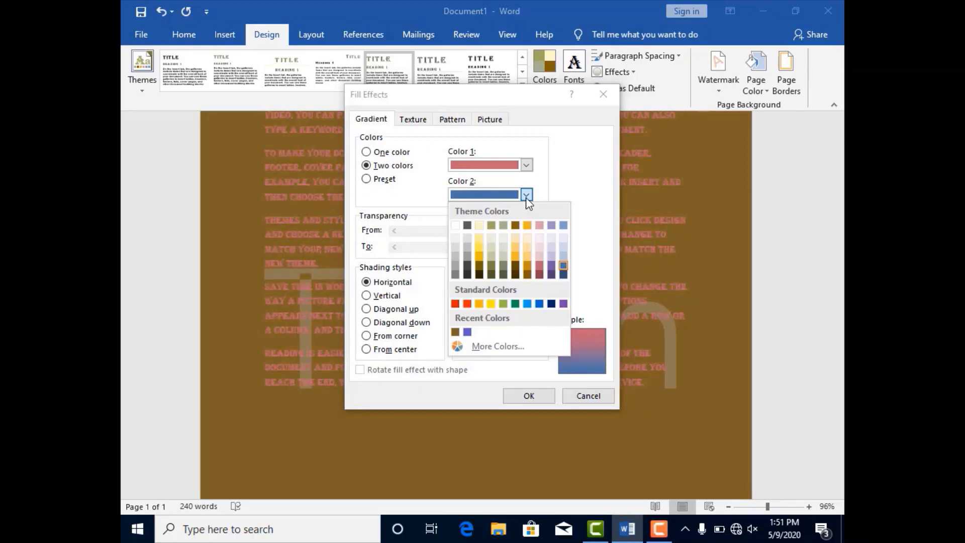
left_click(481, 265)
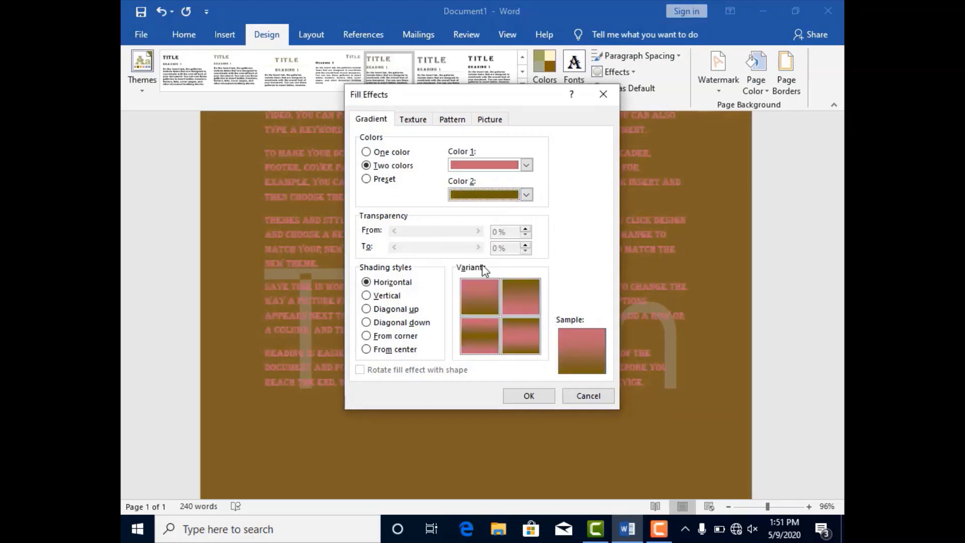
left_click(526, 195)
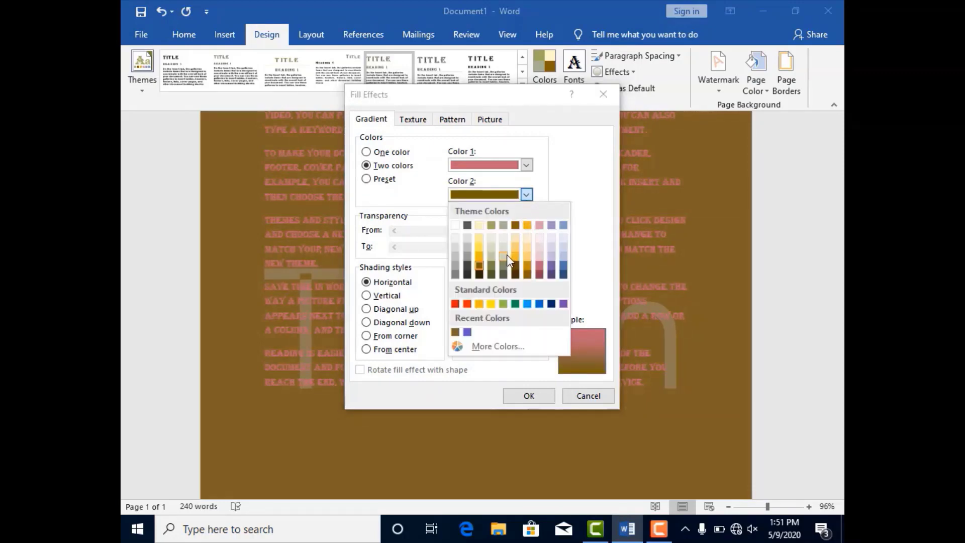
left_click(493, 273)
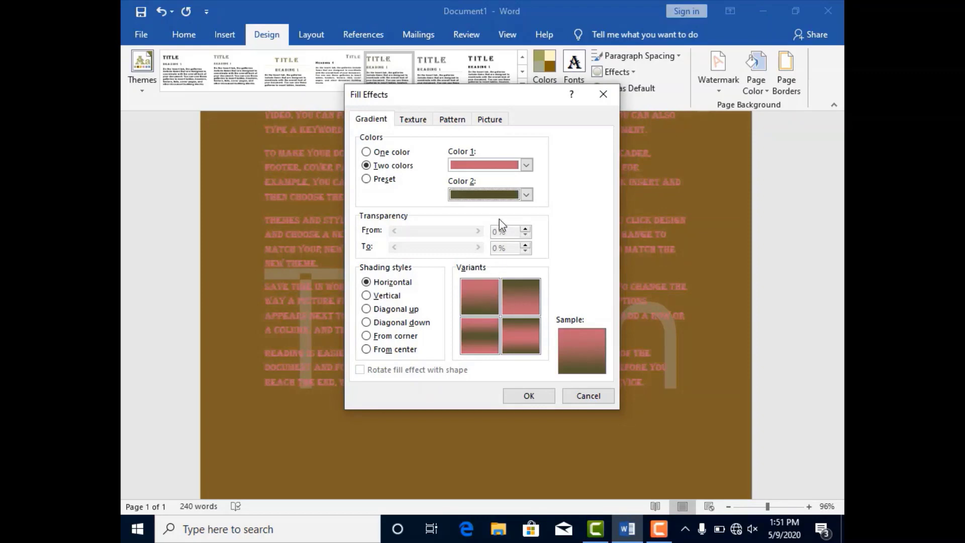
Try out the four variants of the horizontal gradient shading
left_click(487, 306)
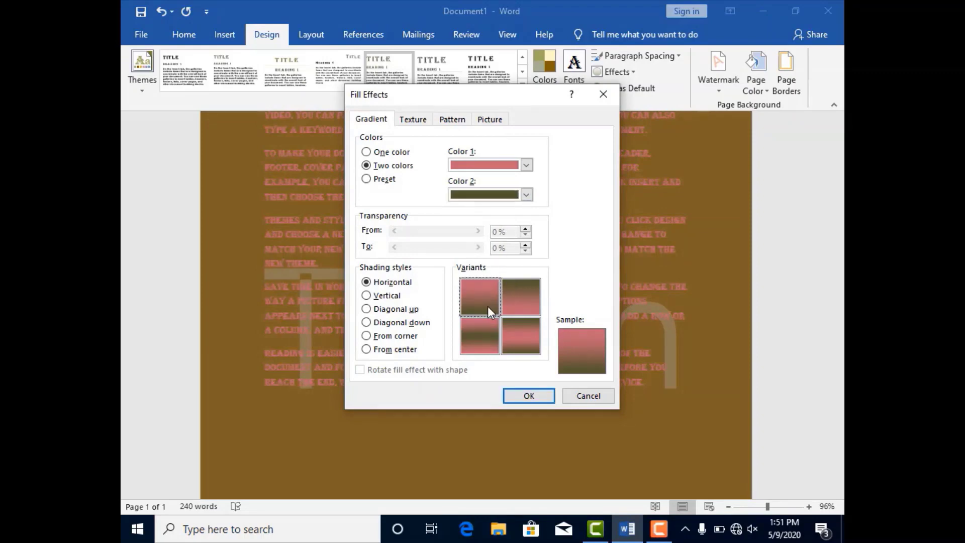
left_click(514, 303)
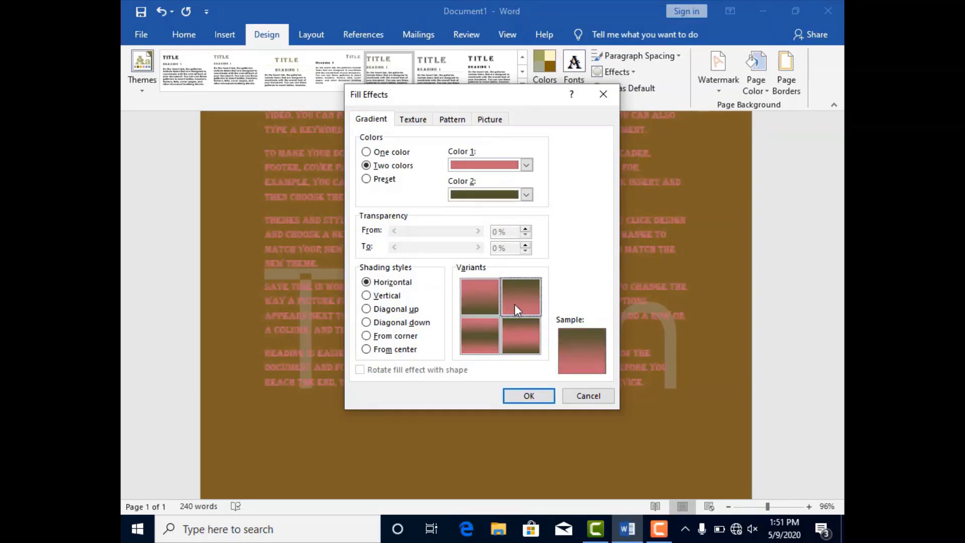
left_click(518, 336)
left_click(480, 337)
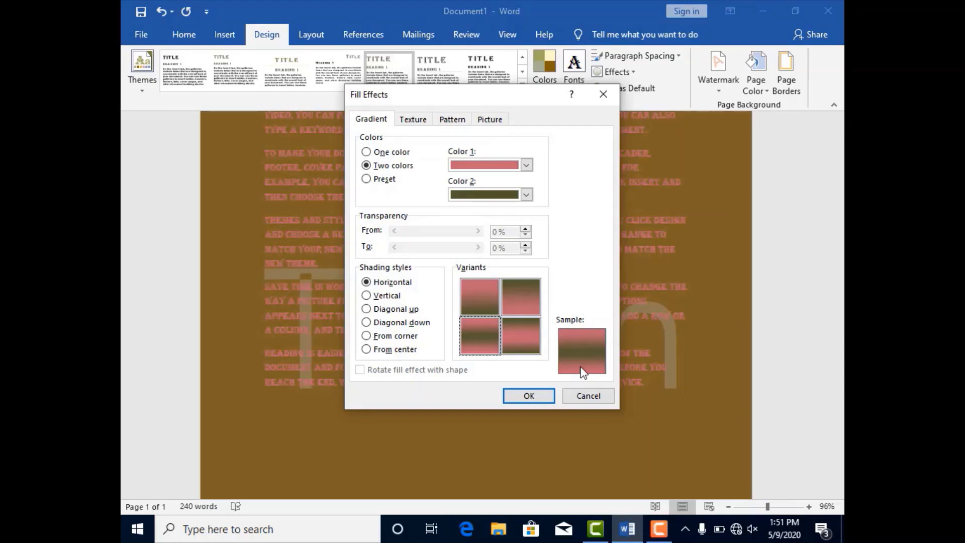
Try the Vertical, Diagonal up, Diagonal down, From corner and From center shading styles on the gradient
left_click(385, 298)
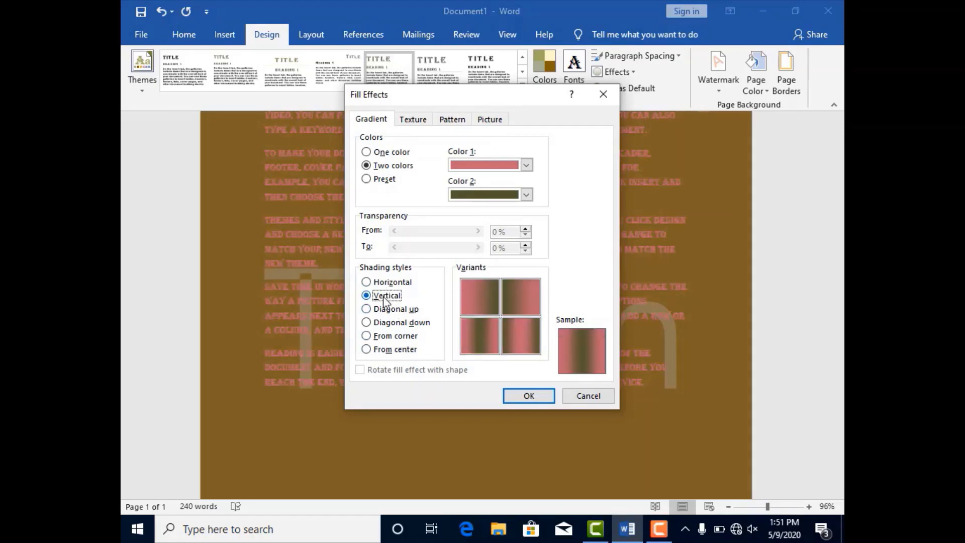
left_click(387, 315)
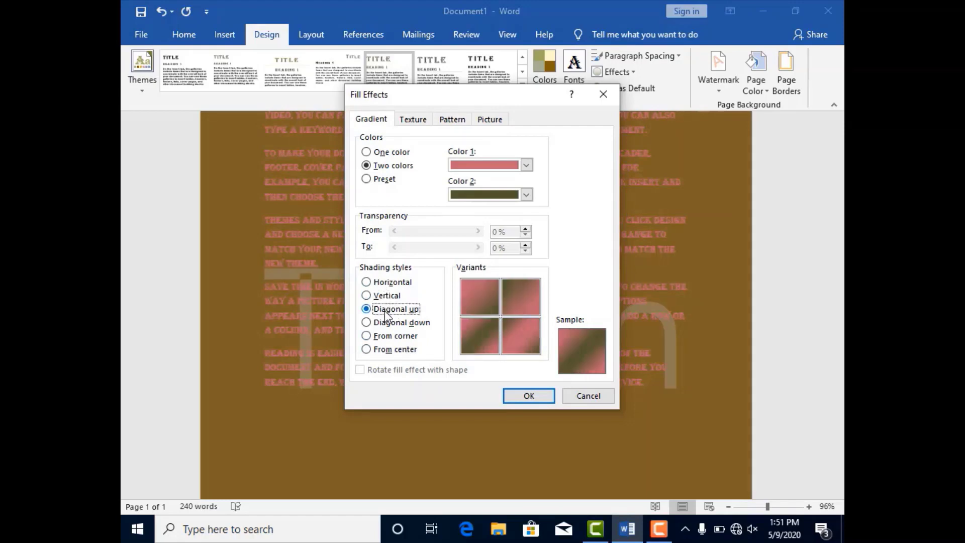
left_click(387, 325)
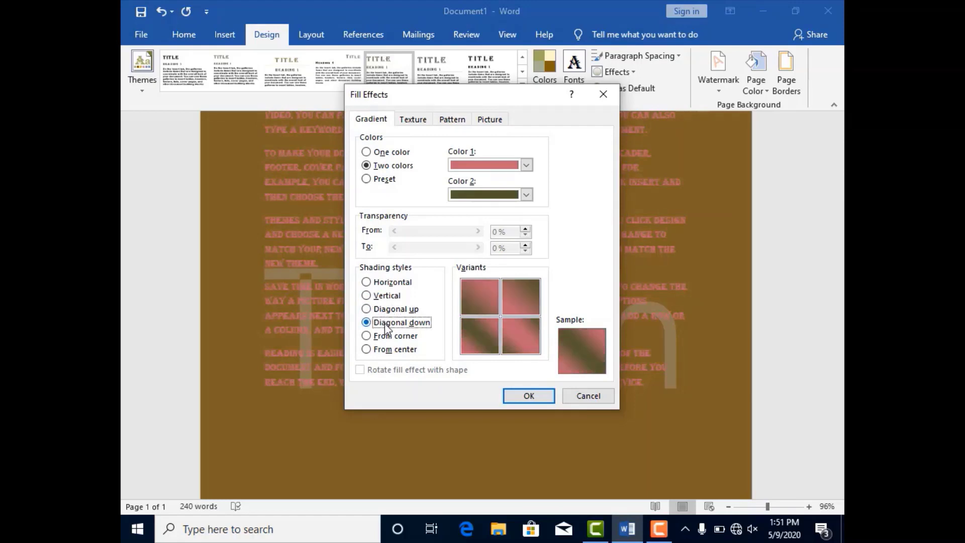
left_click(388, 337)
left_click(390, 350)
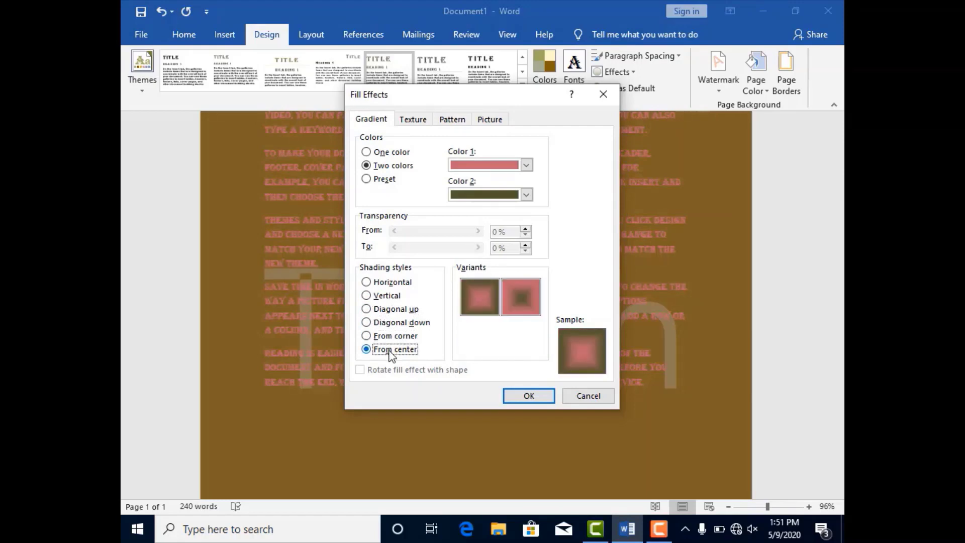
Apply the gradient to the page with Horizontal shading and the variant with a dark olive band across the middle
left_click(393, 284)
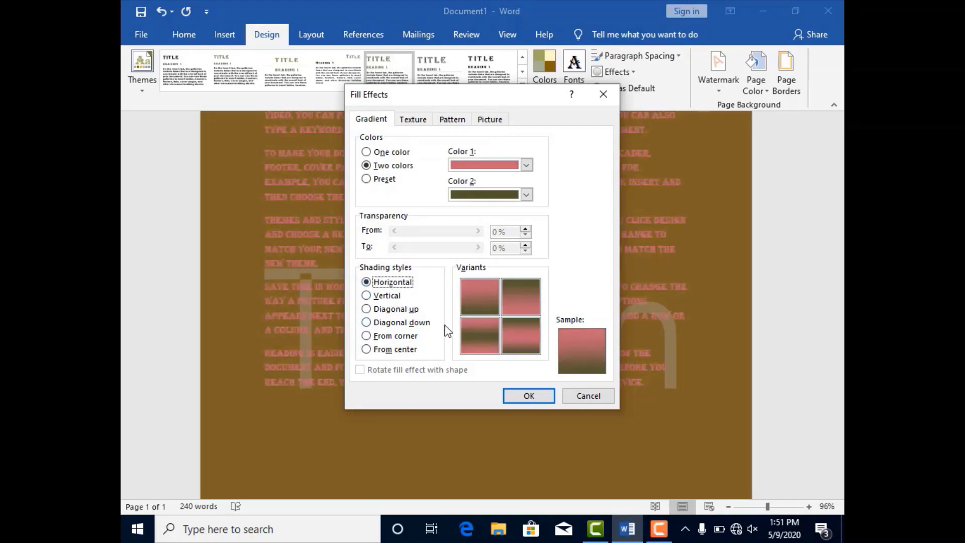
left_click(521, 303)
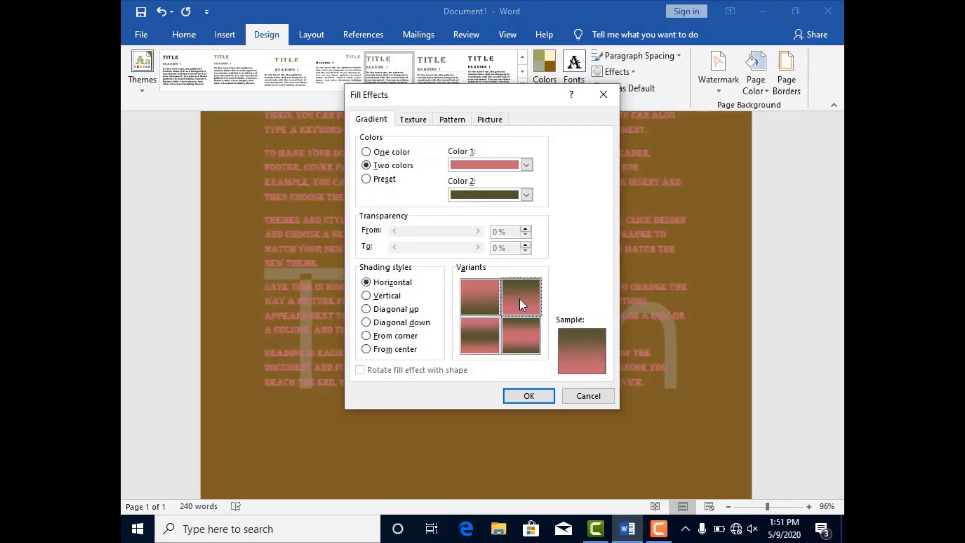
left_click(521, 330)
left_click(491, 334)
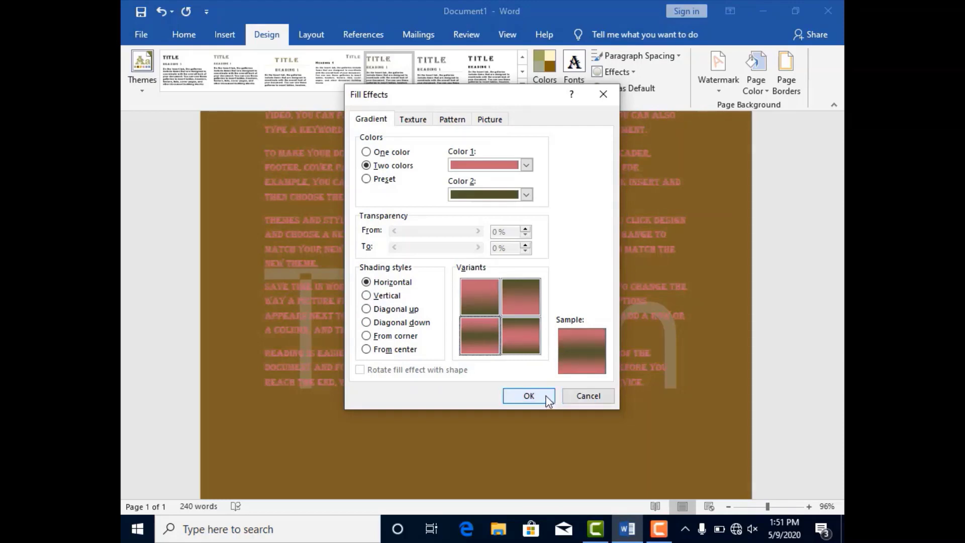
left_click(528, 395)
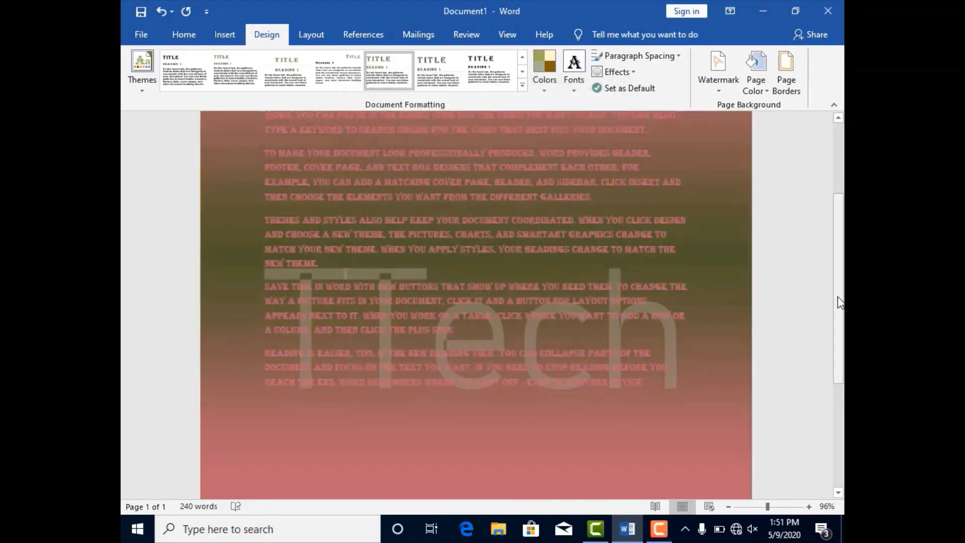
Set up a custom page border with lines on all four sides of the page, applied to the whole document
left_click_drag(835, 272, 833, 203)
left_click_drag(833, 241, 843, 261)
mouse_move(841, 224)
left_mouse_down()
mouse_move(837, 324)
mouse_move(833, 215)
left_mouse_up()
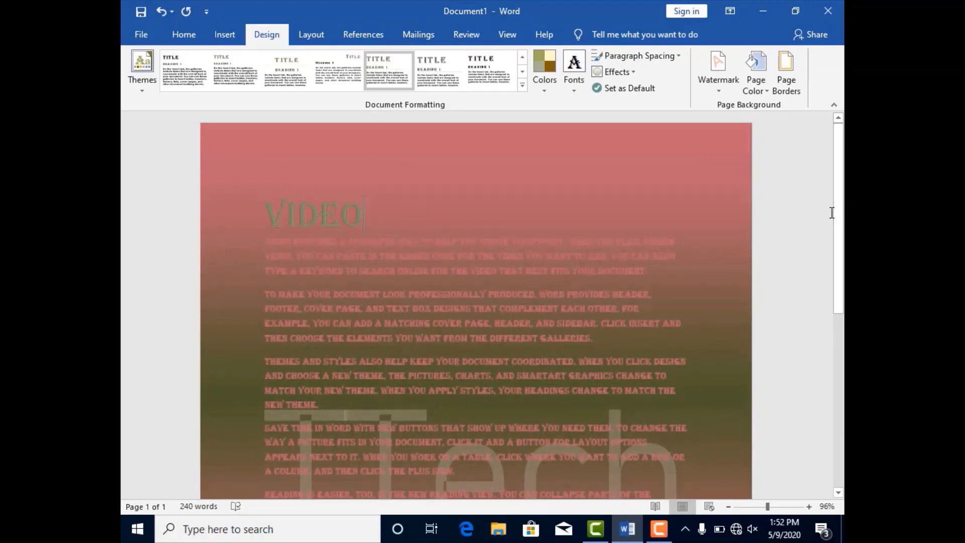
left_click(784, 93)
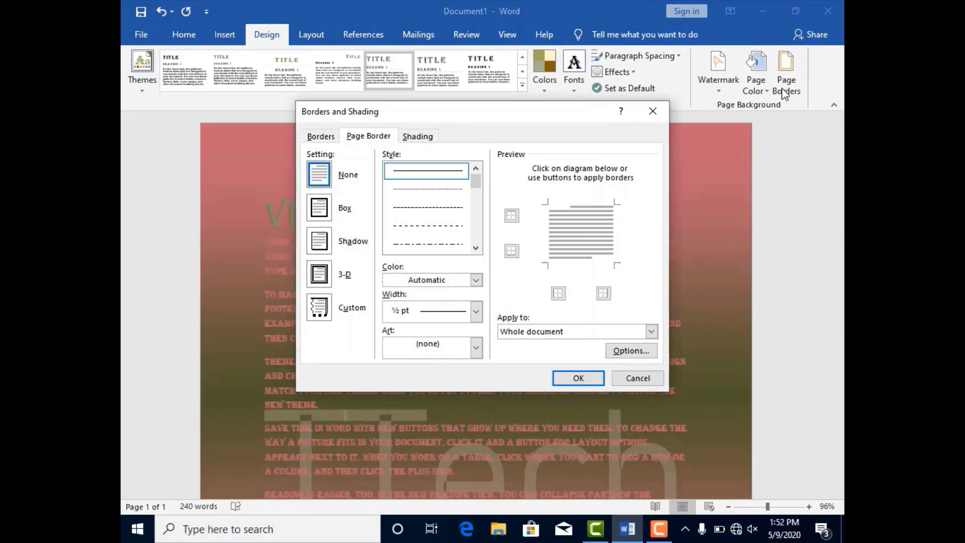
left_click(511, 216)
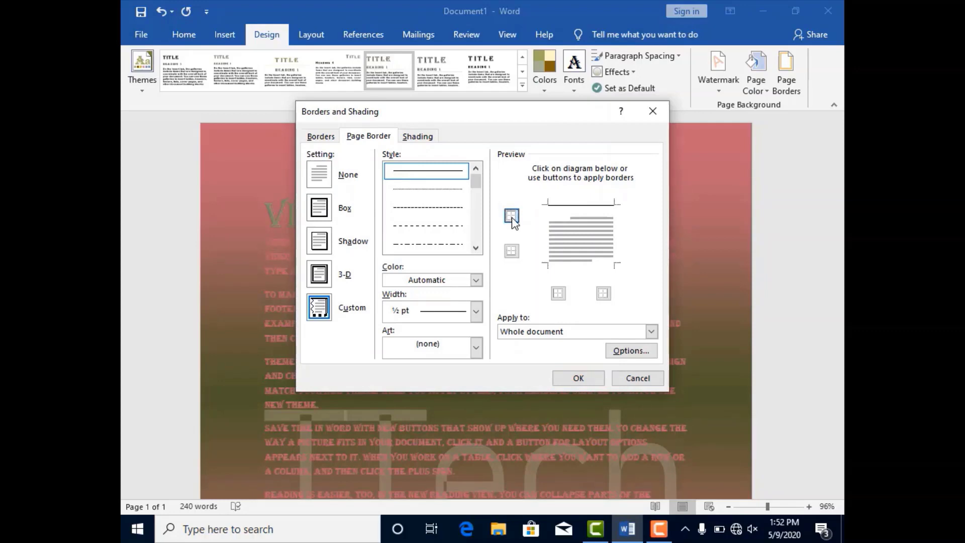
left_click(511, 251)
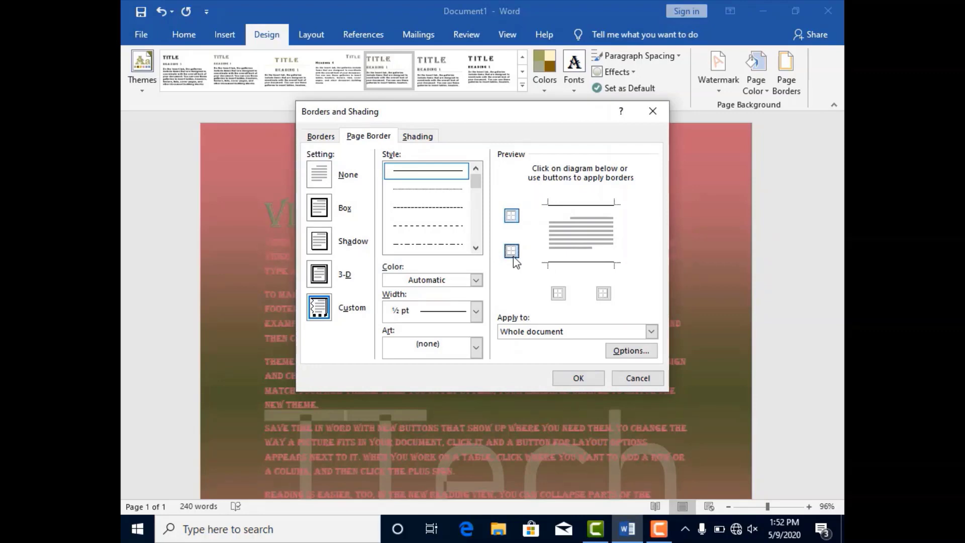
left_click(557, 296)
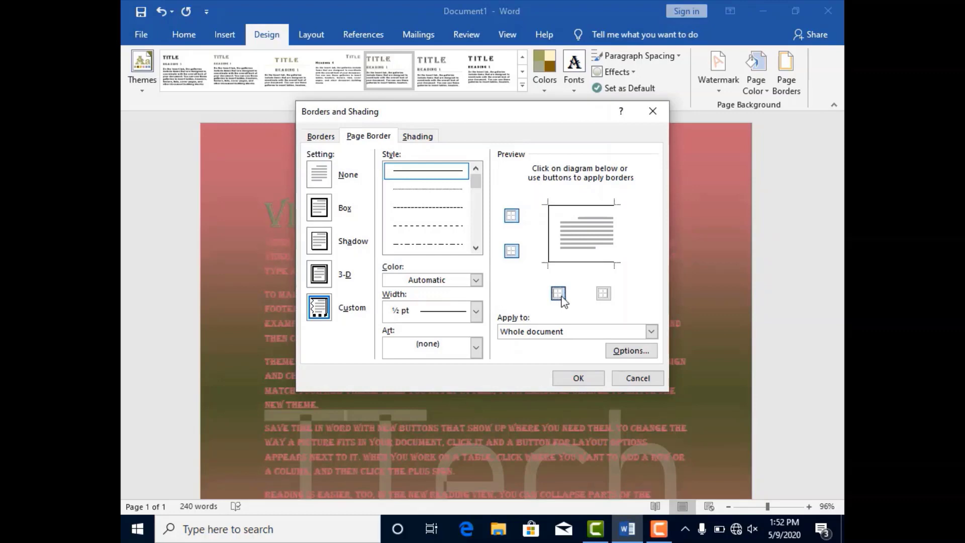
left_click(601, 297)
left_click(650, 331)
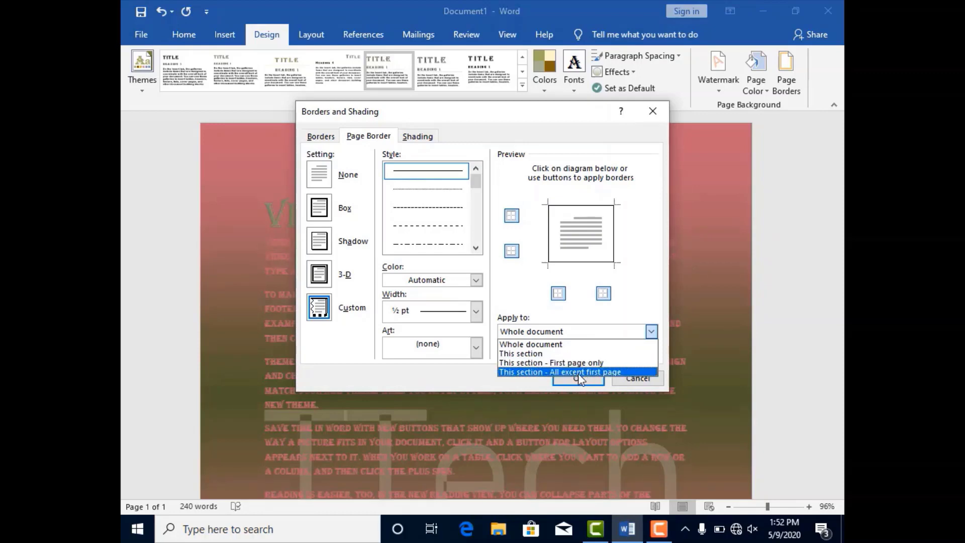
left_click(531, 347)
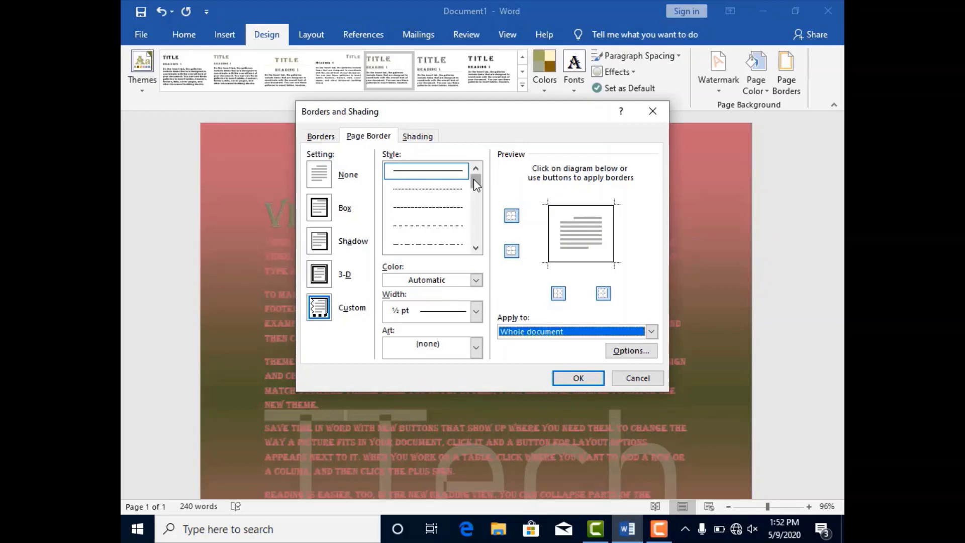
Try a thin-thick-thin line style in dark blue with a 1 ½ pt width for the page border
mouse_move(473, 179)
left_mouse_down()
mouse_move(475, 239)
mouse_move(475, 211)
left_mouse_up()
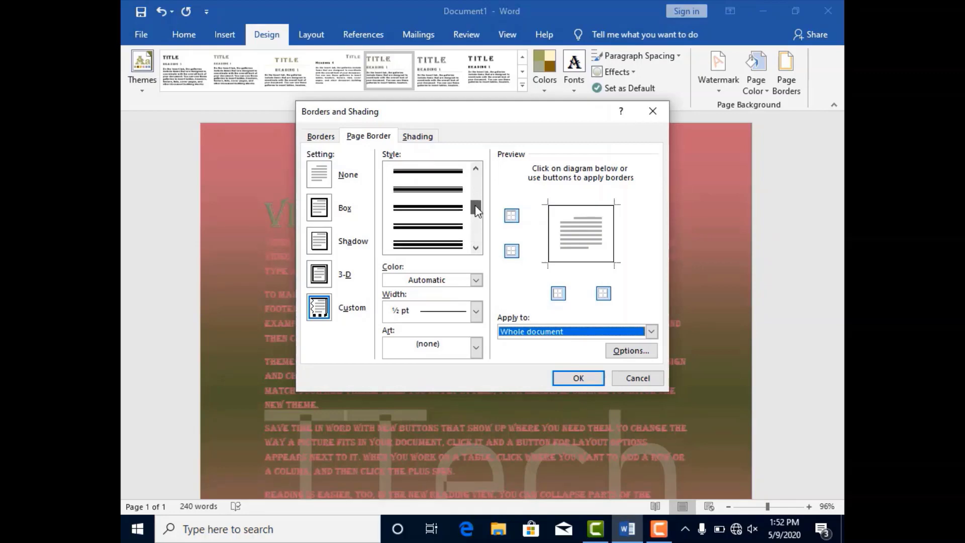
left_click(429, 191)
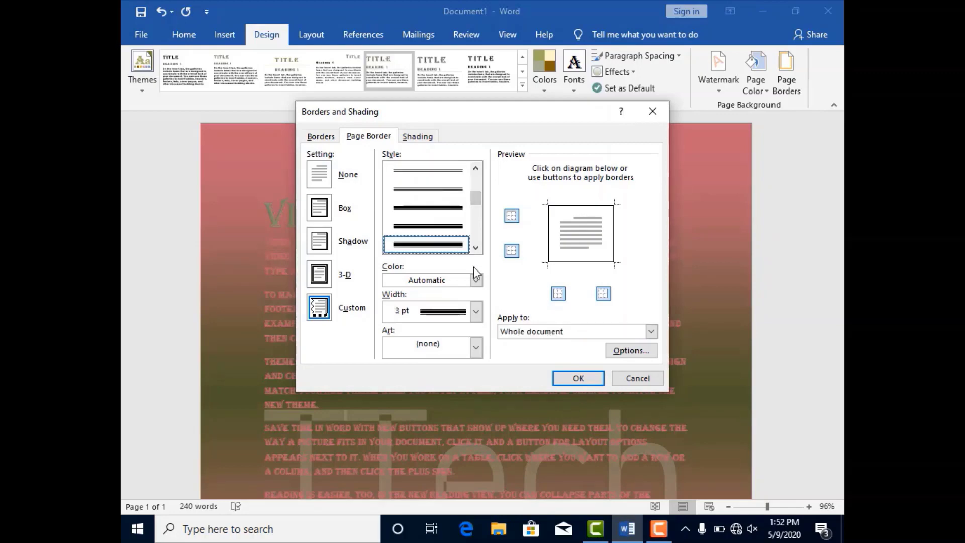
left_click(477, 281)
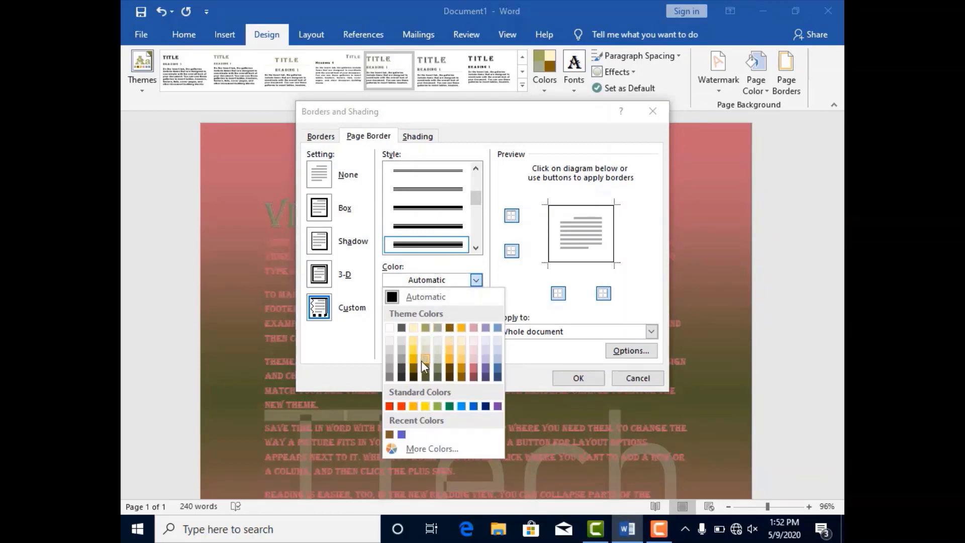
left_click(497, 378)
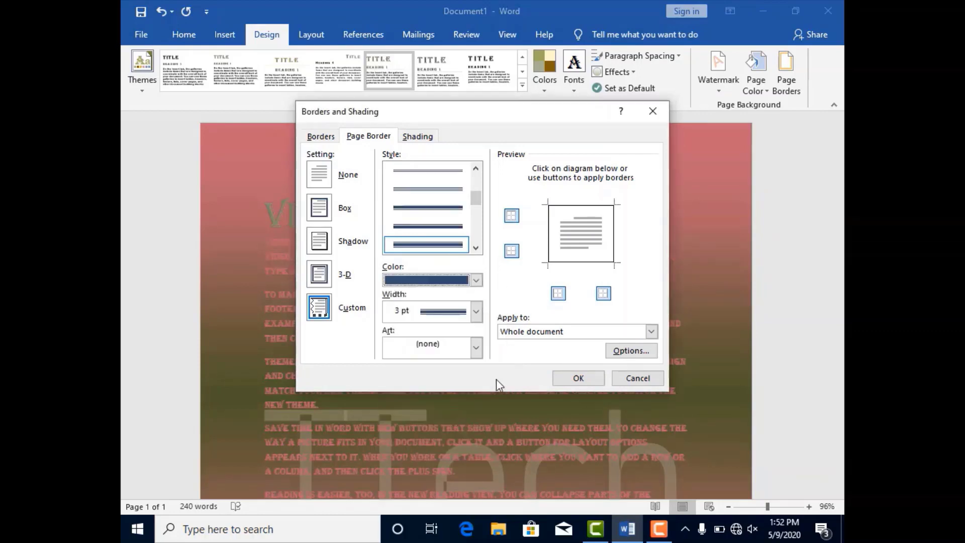
left_click(475, 311)
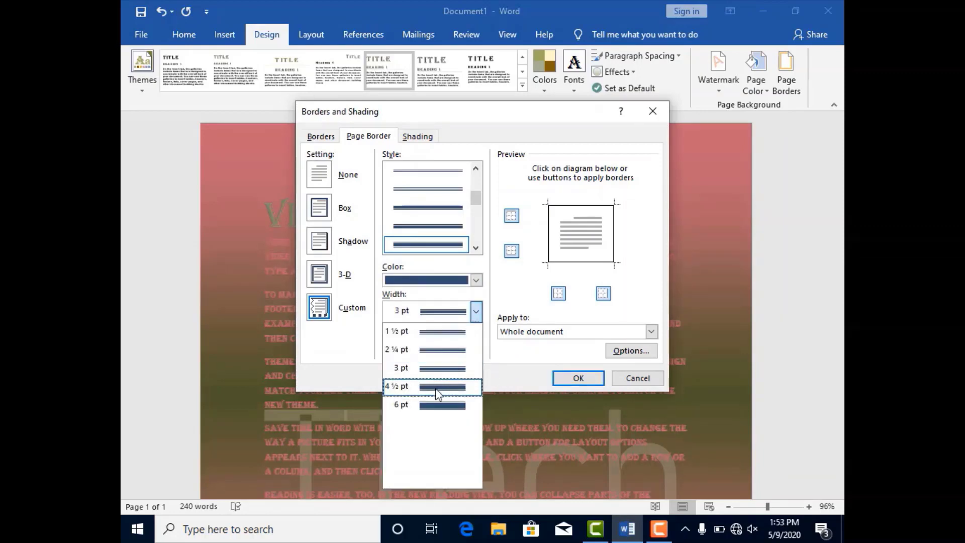
left_click(435, 335)
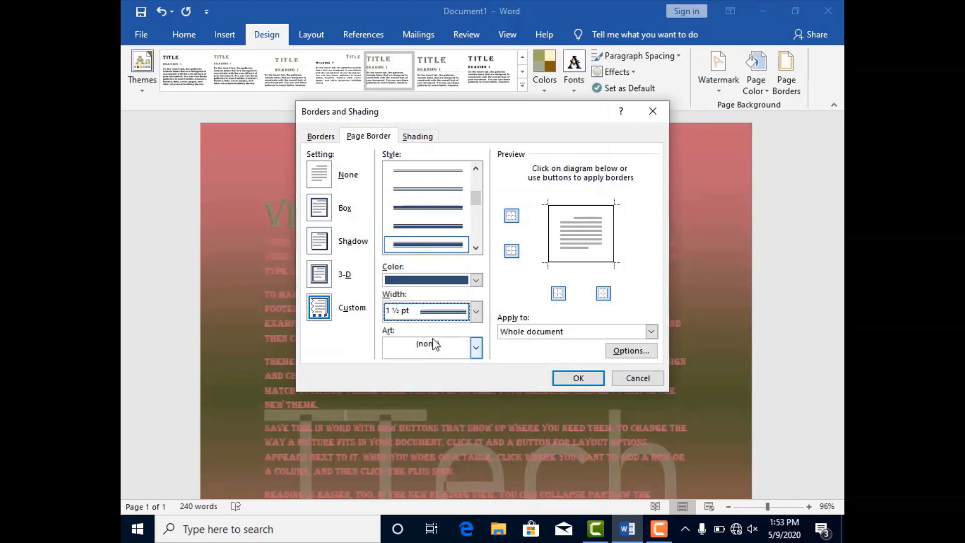
Look through the border art options, keep the art at (none), and apply the page border
left_click(475, 347)
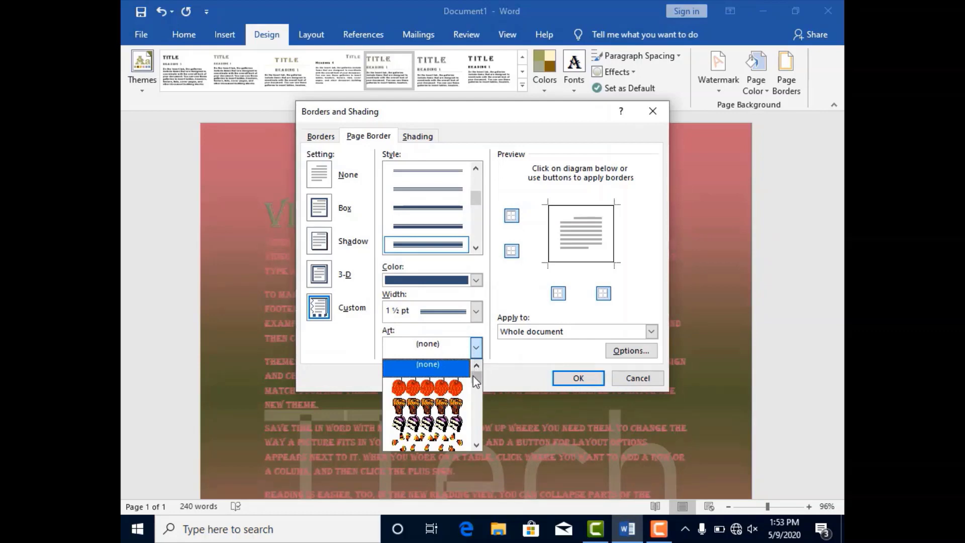
mouse_move(476, 382)
left_mouse_down()
mouse_move(478, 400)
mouse_move(478, 371)
left_mouse_up()
left_click(480, 351)
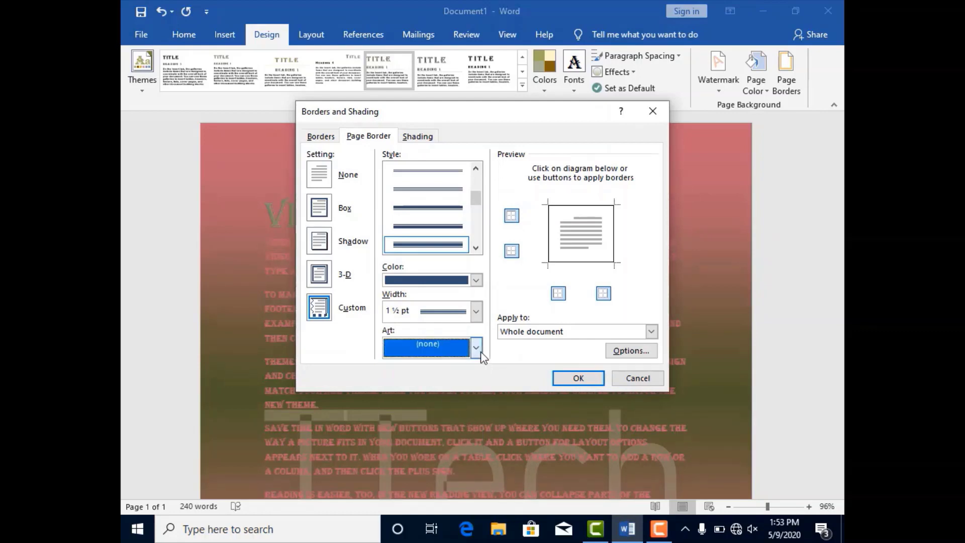
left_click(570, 377)
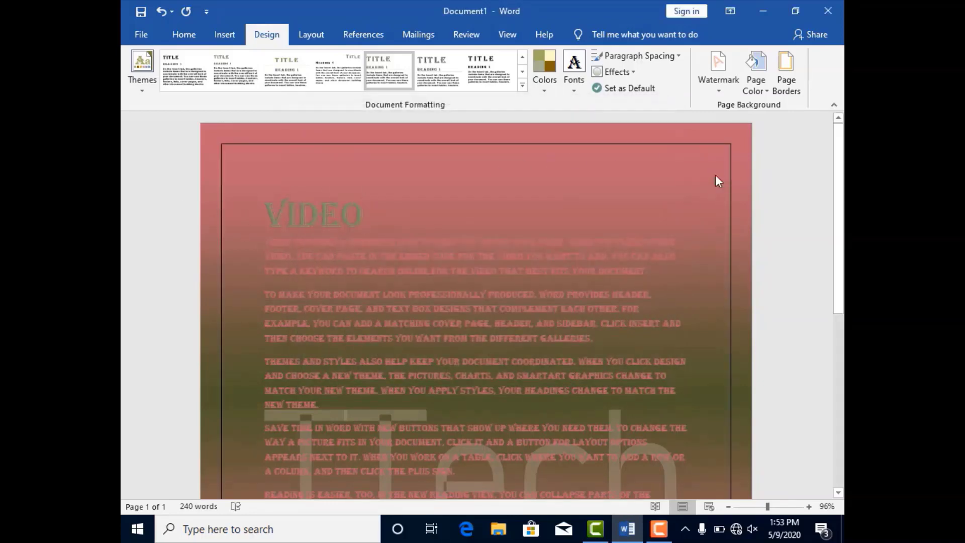
mouse_move(840, 163)
left_mouse_down()
mouse_move(843, 298)
mouse_move(842, 162)
left_mouse_up()
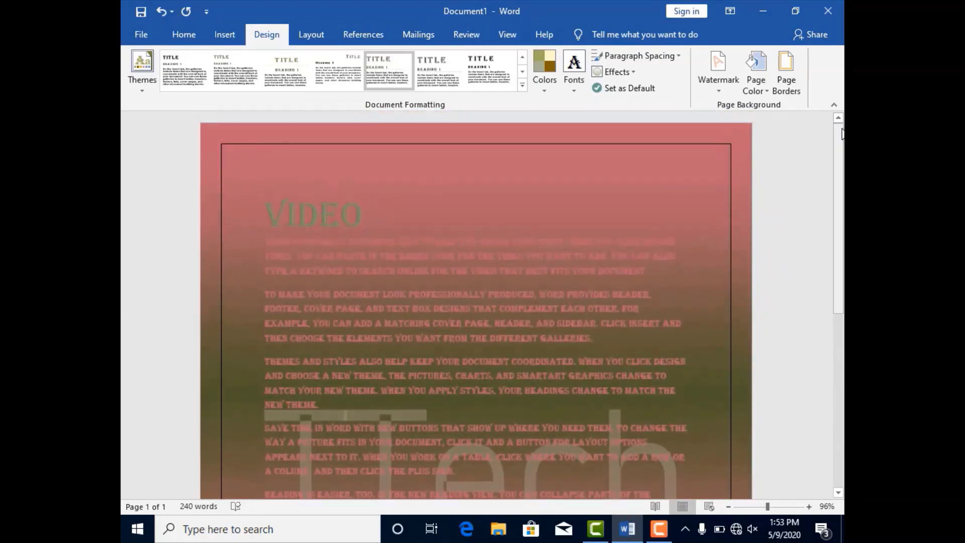
Replace the plain page border with the music-note art border on the whole document
left_click(786, 86)
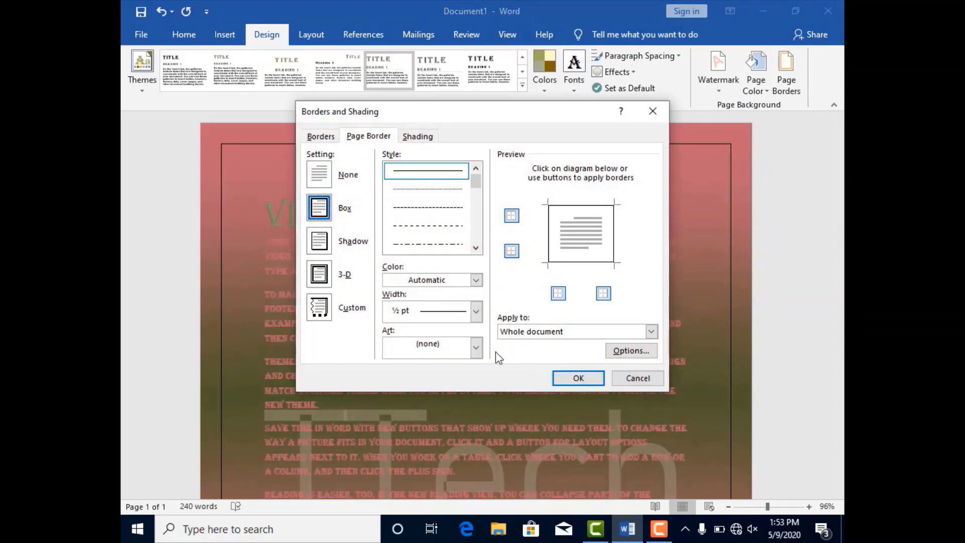
left_click(476, 347)
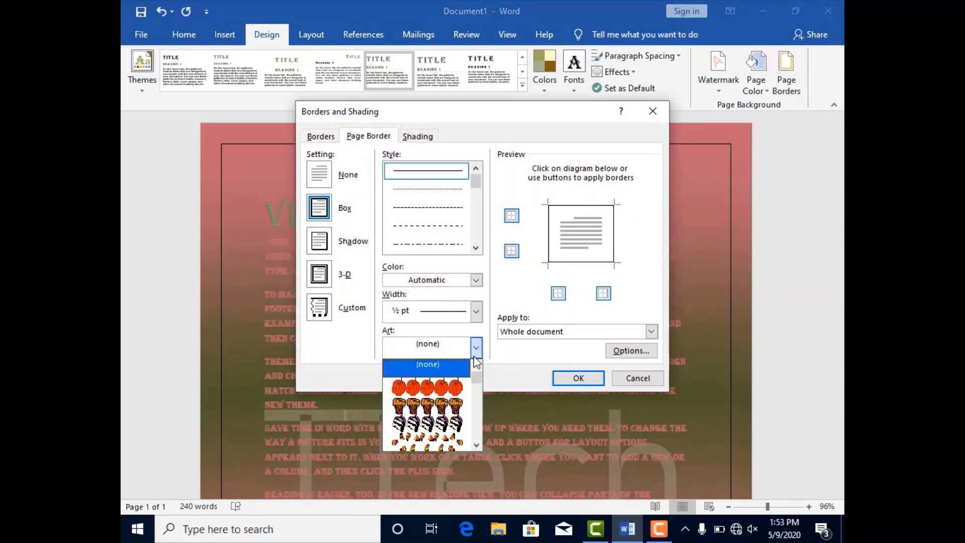
left_click_drag(479, 377, 477, 402)
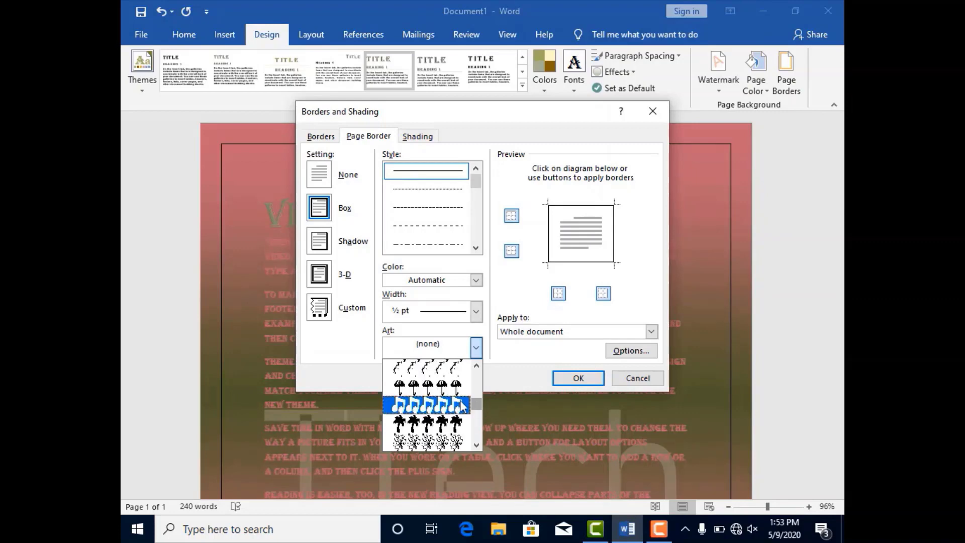
left_click(455, 402)
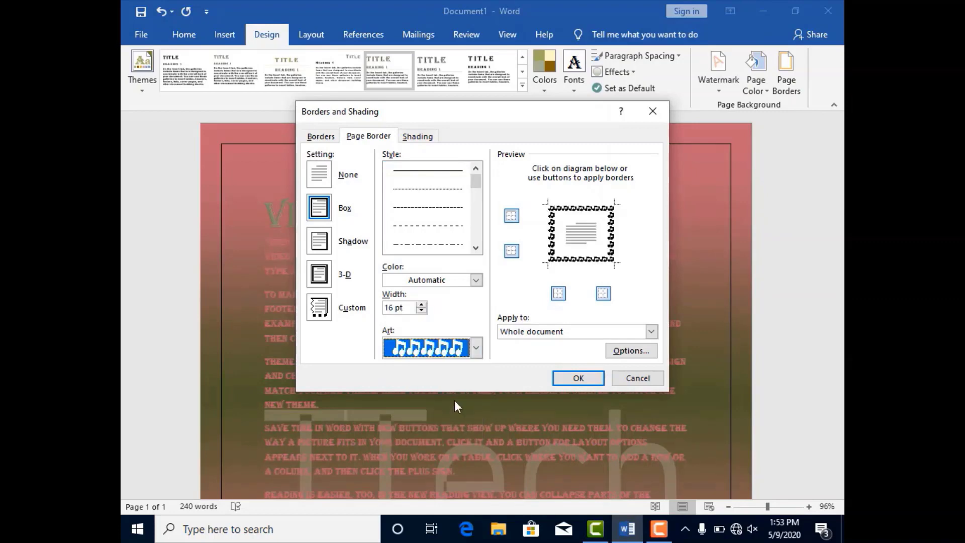
left_click(577, 379)
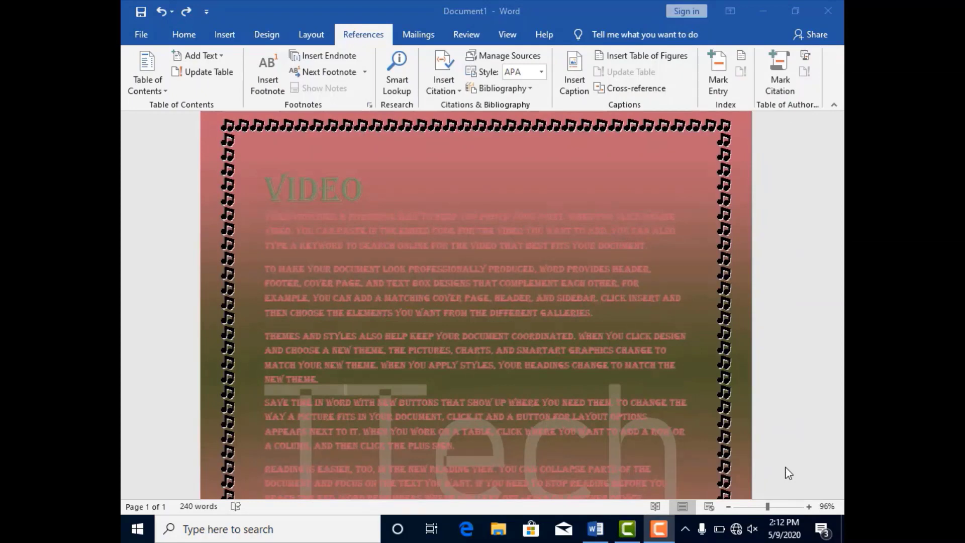